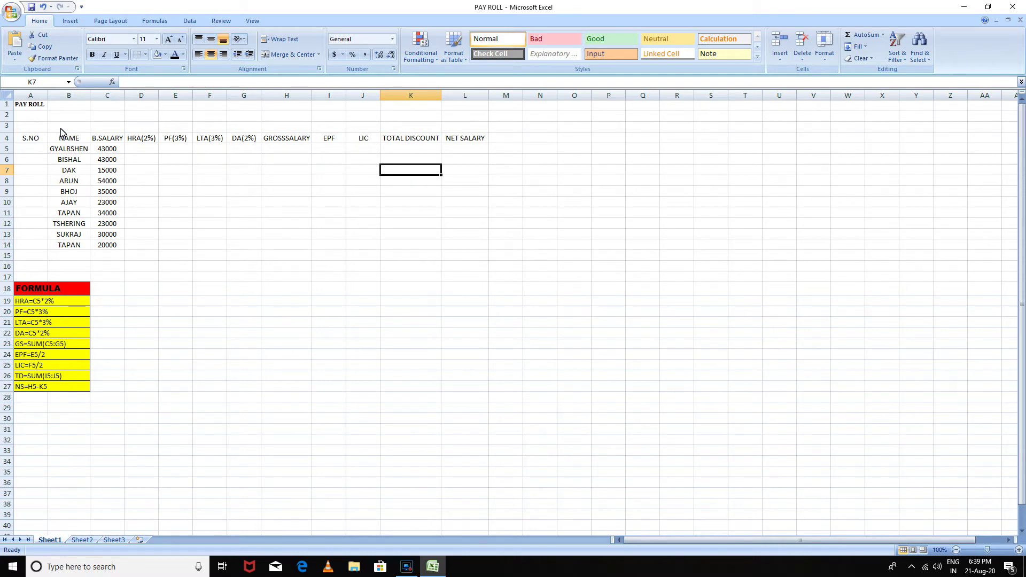
Step: Examine the worksheet's columns one by one, from column A through column I
left_click(31, 95)
left_click(67, 97)
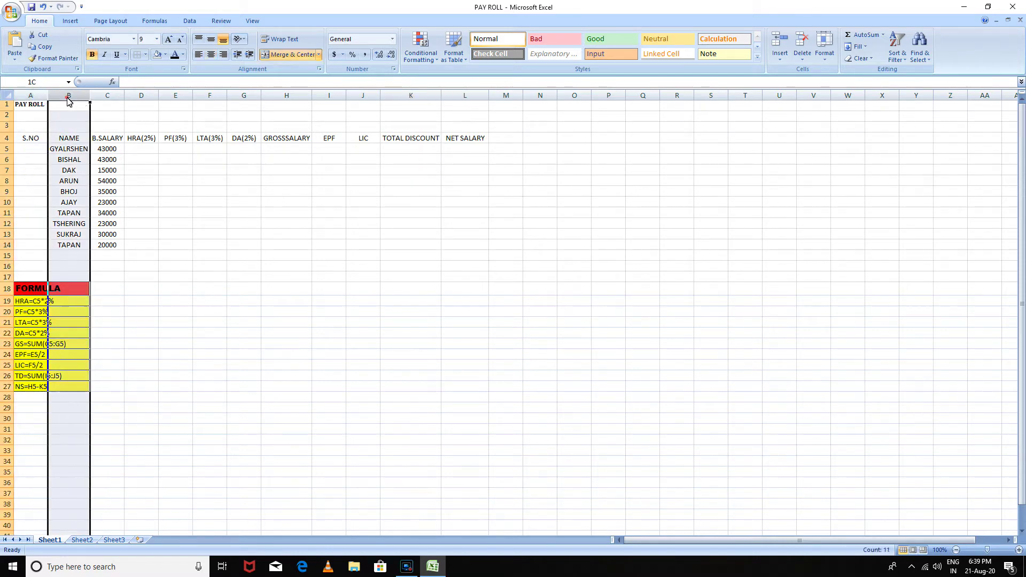
left_click(112, 96)
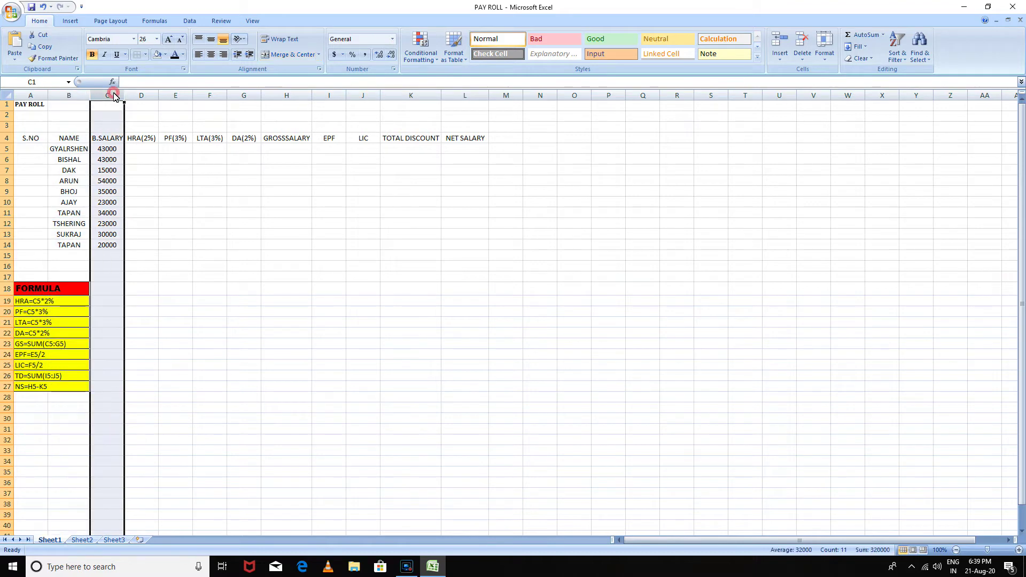
left_click(148, 98)
left_click(176, 97)
left_click(212, 99)
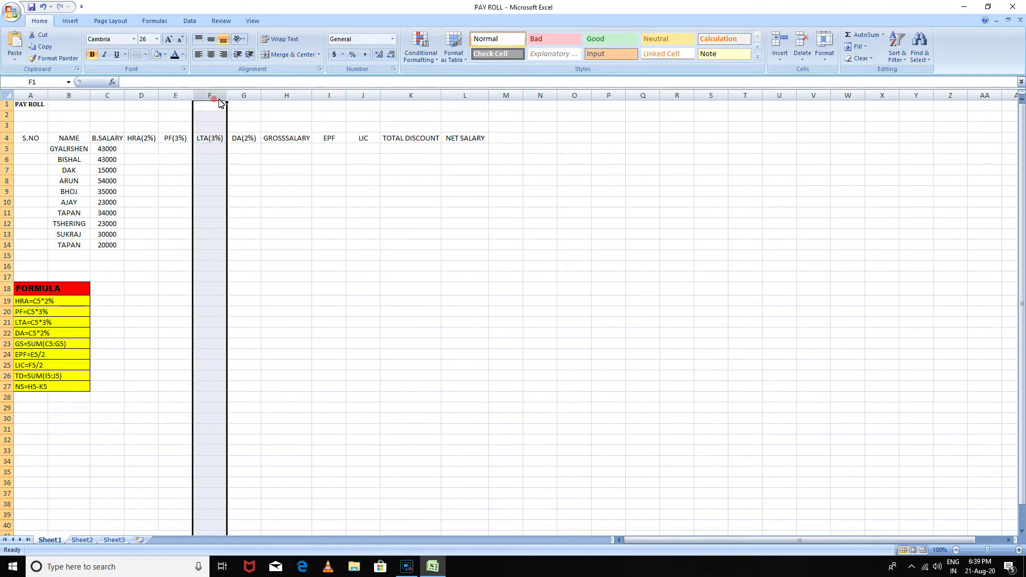
left_click(245, 101)
left_click(284, 98)
left_click(329, 98)
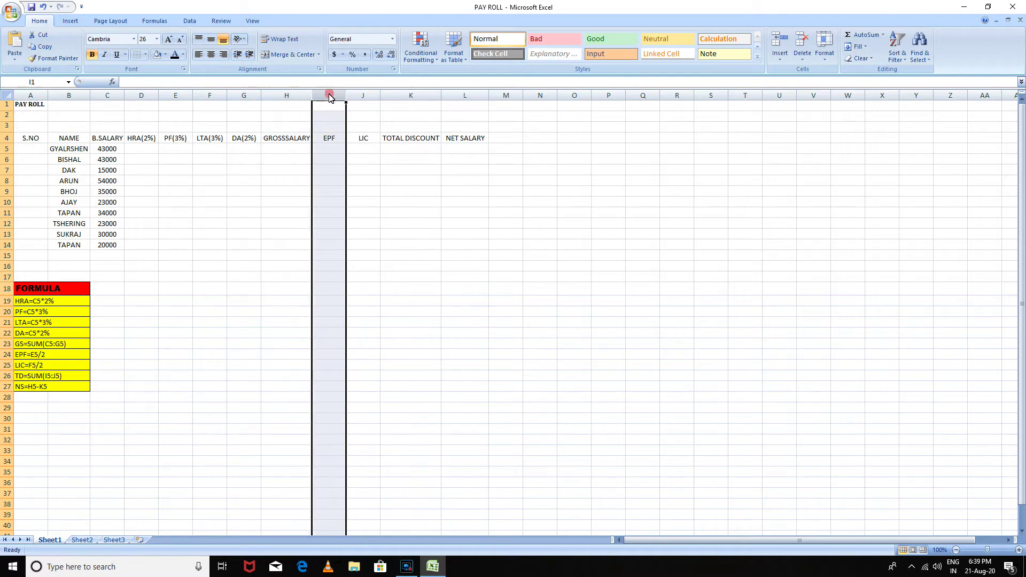
left_click(30, 98)
left_click(65, 98)
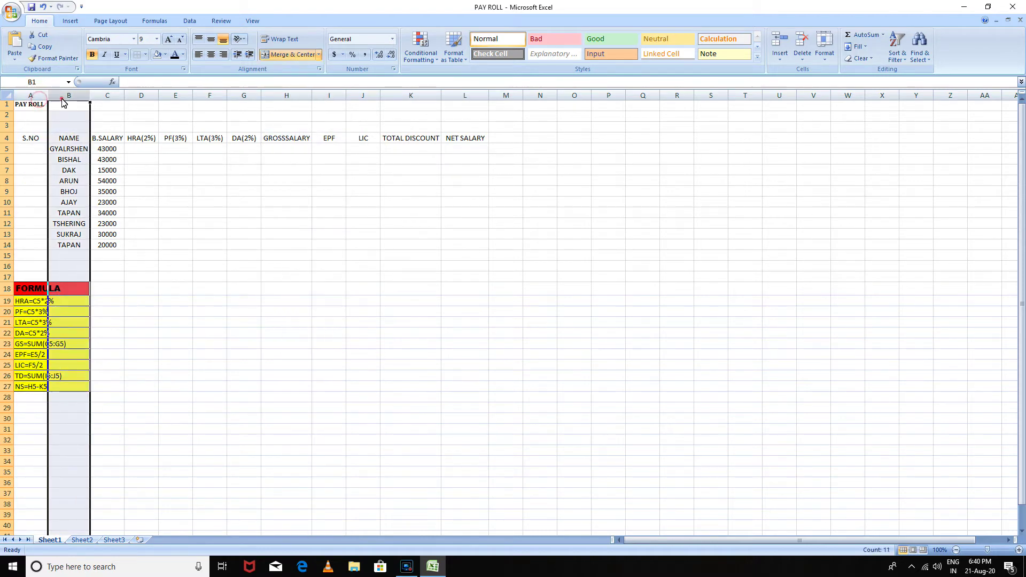
left_click(118, 99)
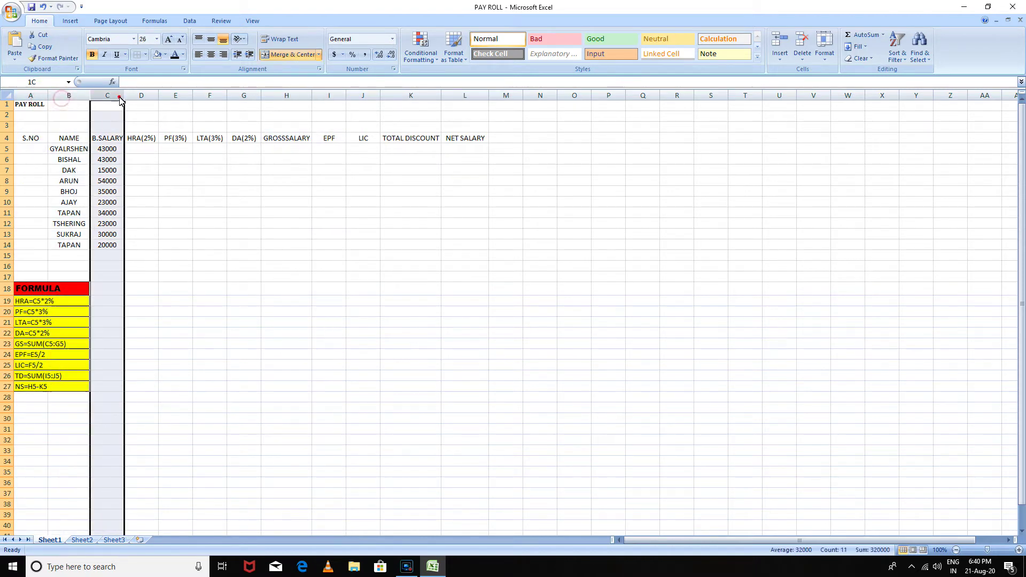
Step: Examine the worksheet's rows one by one, from row 1 through row 6
left_click(4, 106)
left_click(5, 115)
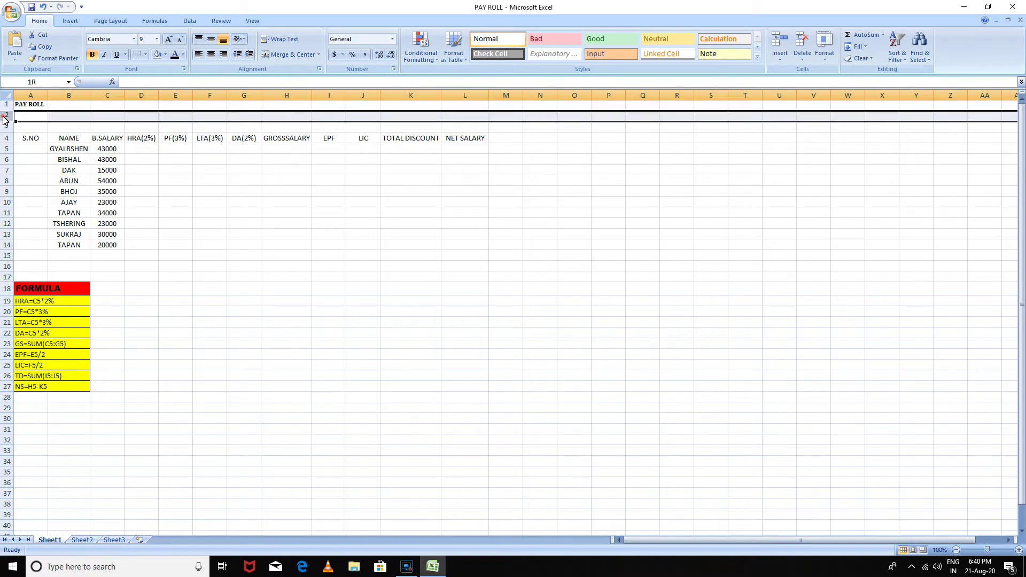
left_click(5, 127)
left_click(5, 138)
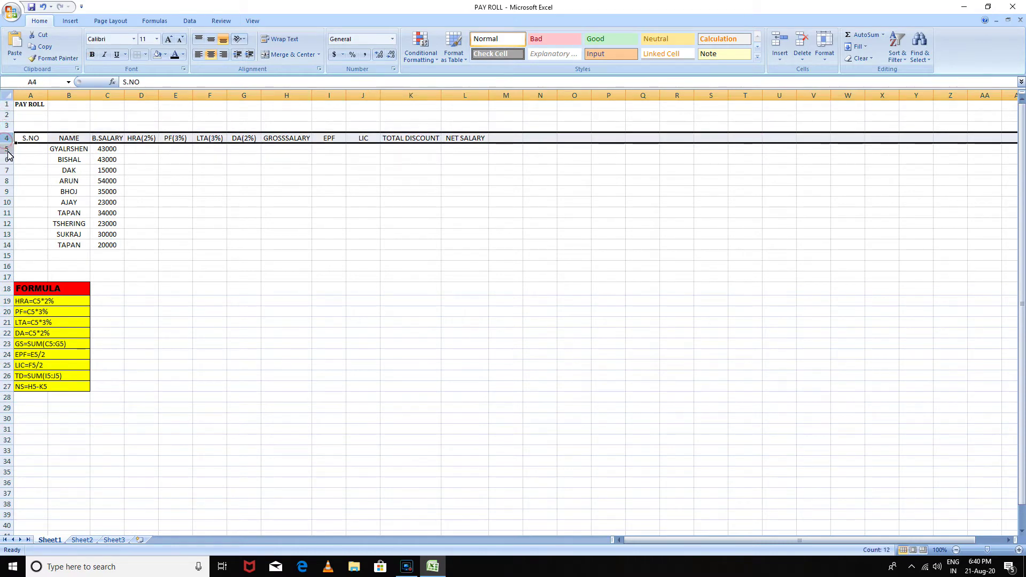
left_click(7, 148)
left_click(7, 159)
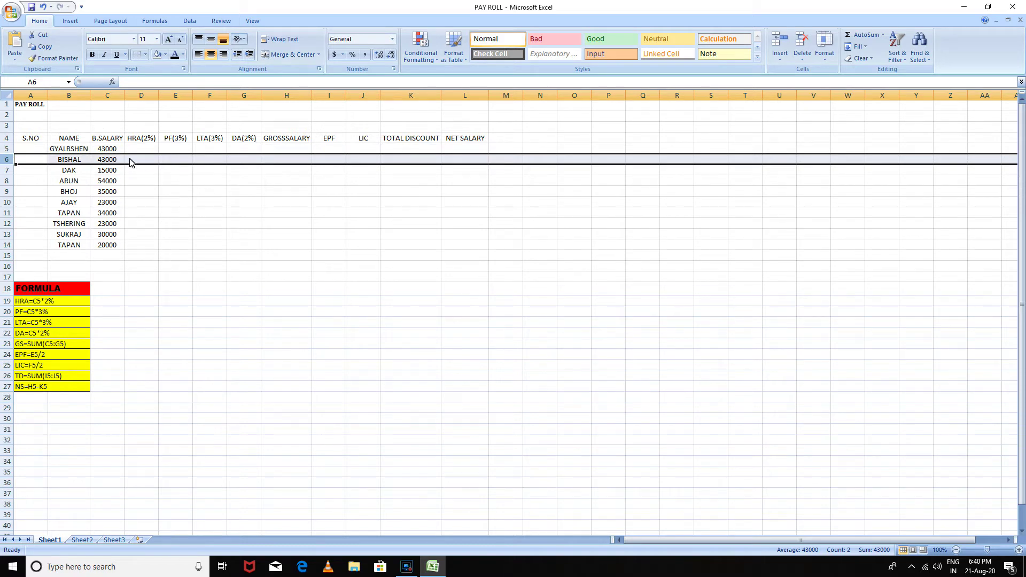
Step: Examine how column letters and row numbers form cell addresses, using row 2 cells up to E2 and title cell A1
left_click(60, 122)
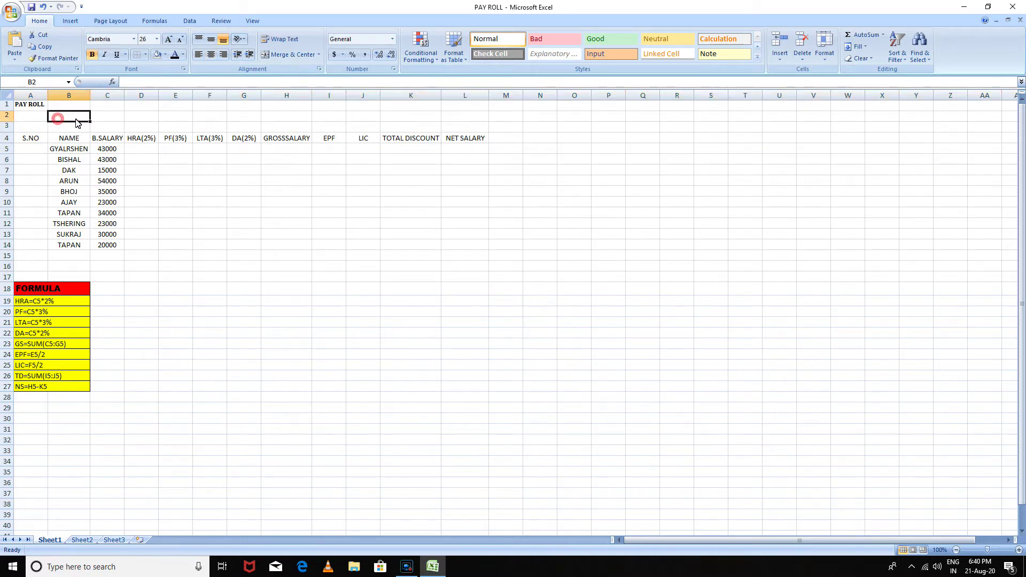
left_click(118, 117)
left_click(138, 119)
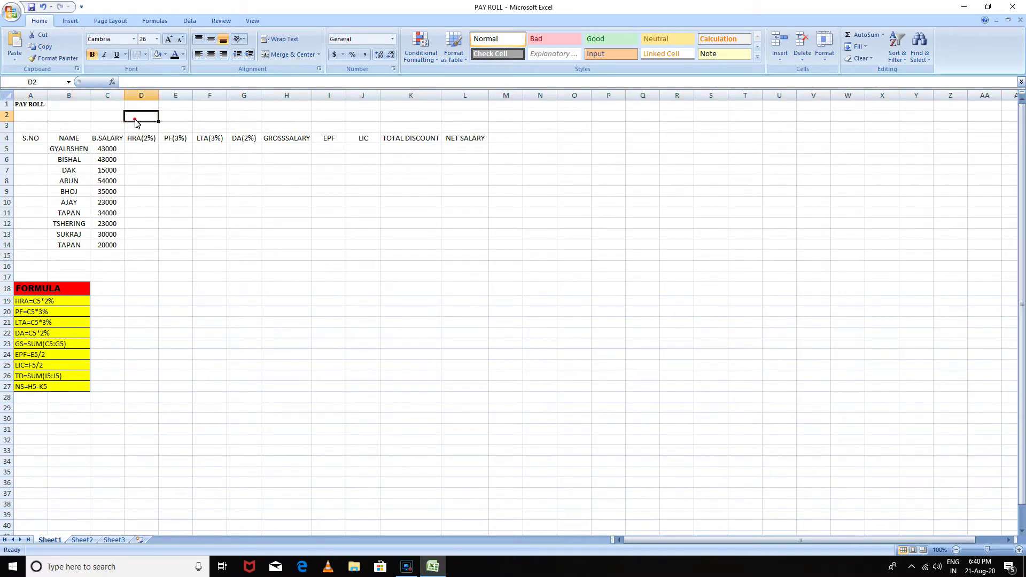
left_click(184, 118)
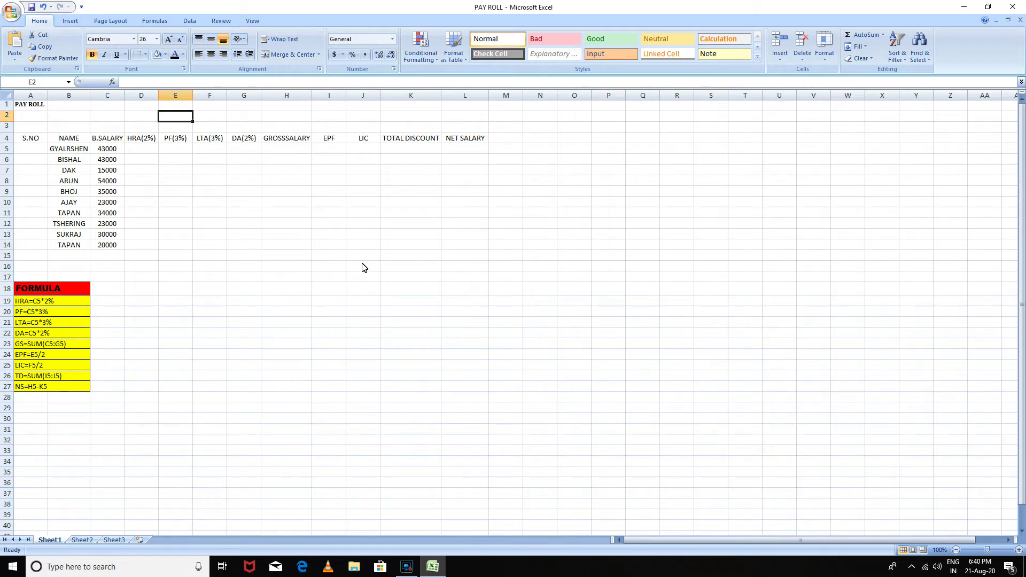
left_click(175, 118)
left_click(181, 102)
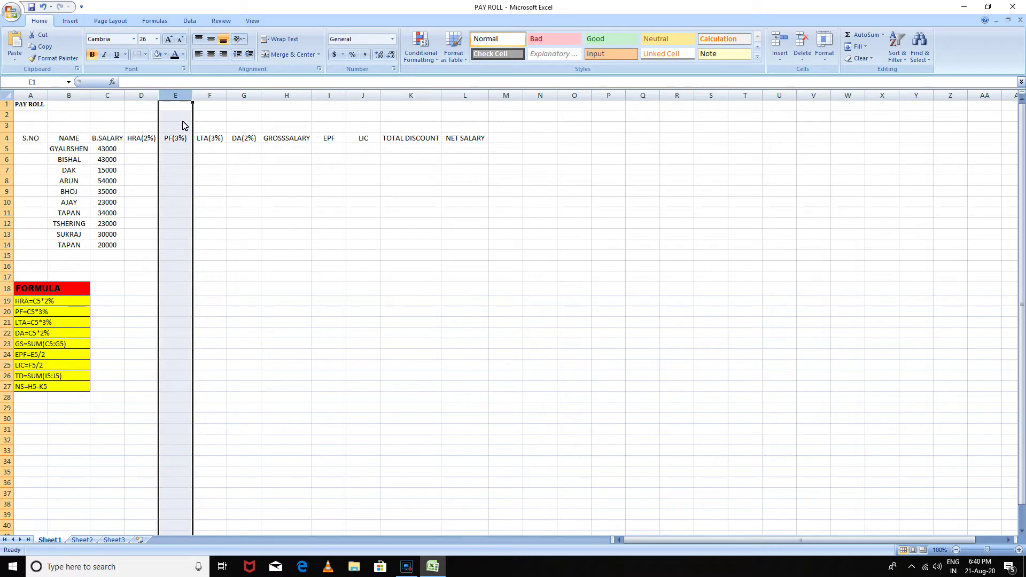
left_click(183, 120)
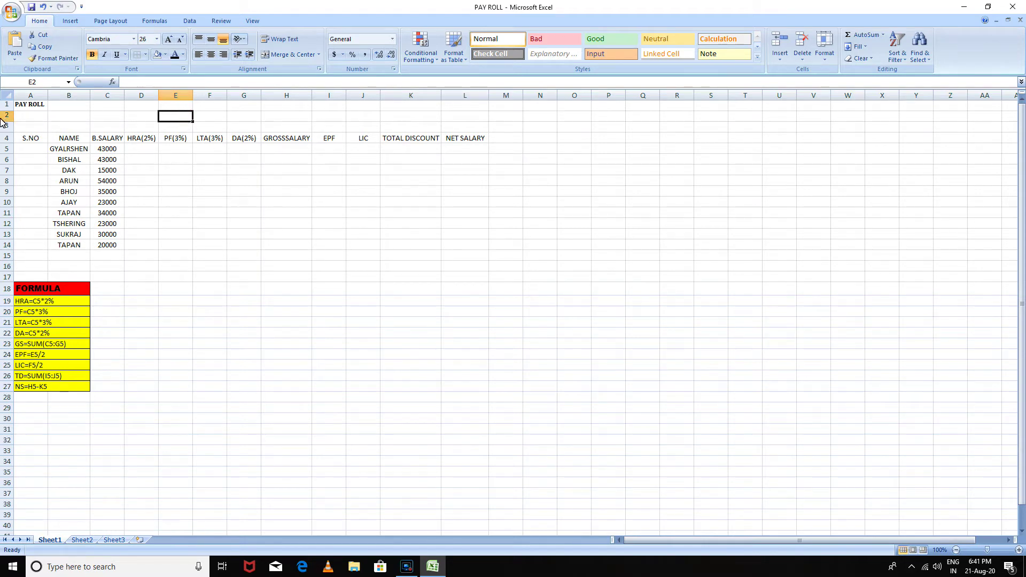
left_click(33, 107)
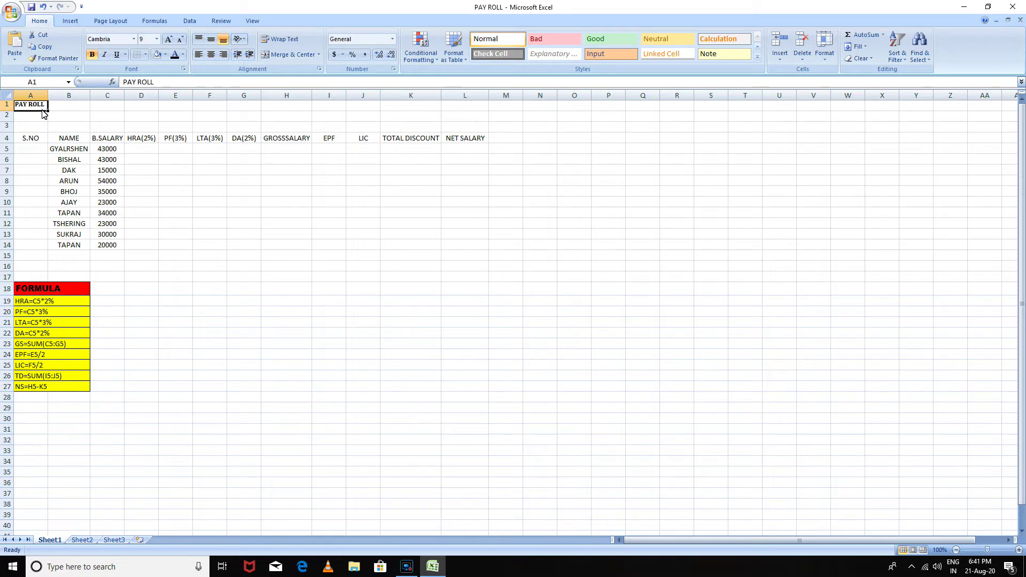
left_click(31, 97)
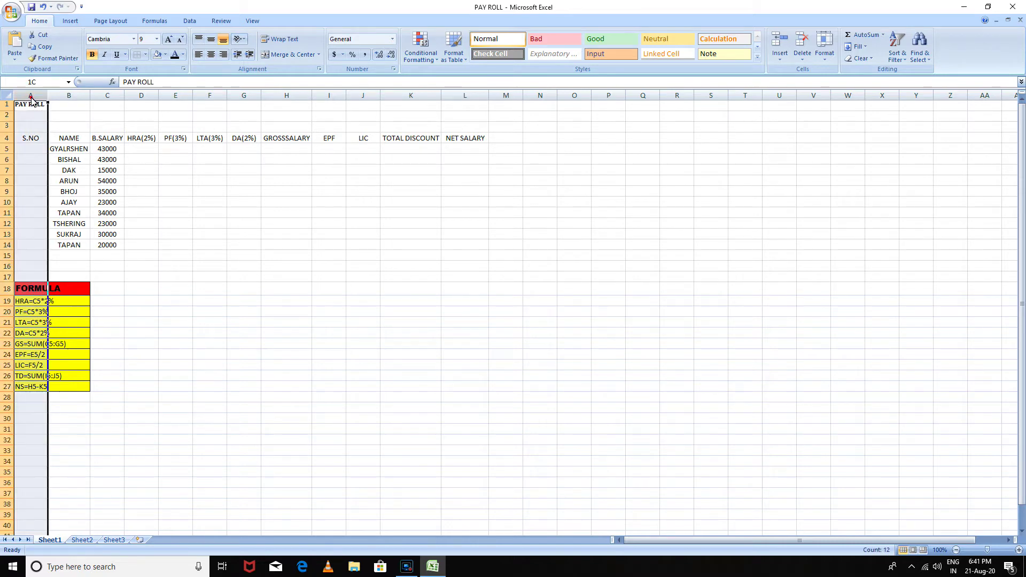
left_click(7, 104)
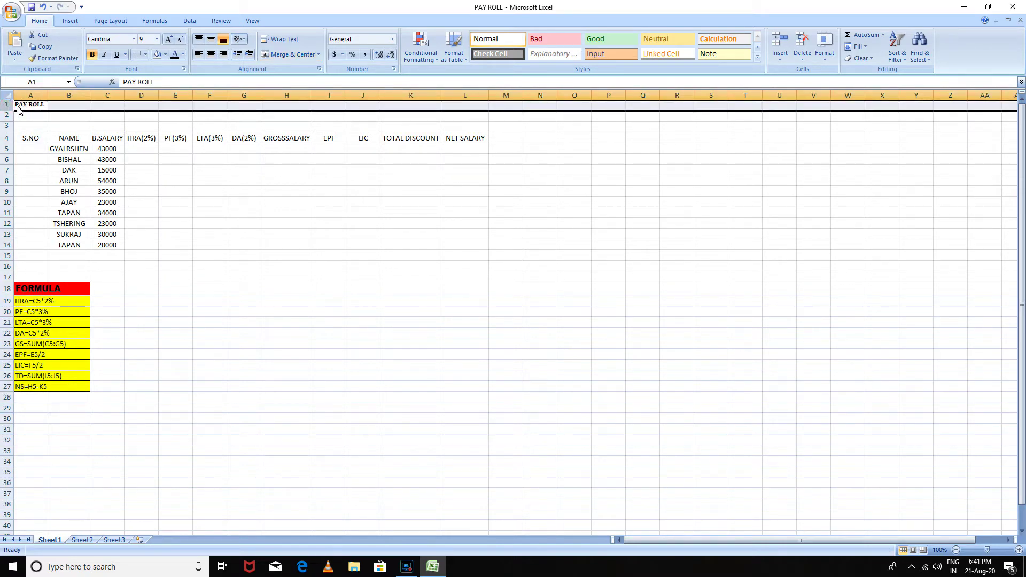
left_click(33, 107)
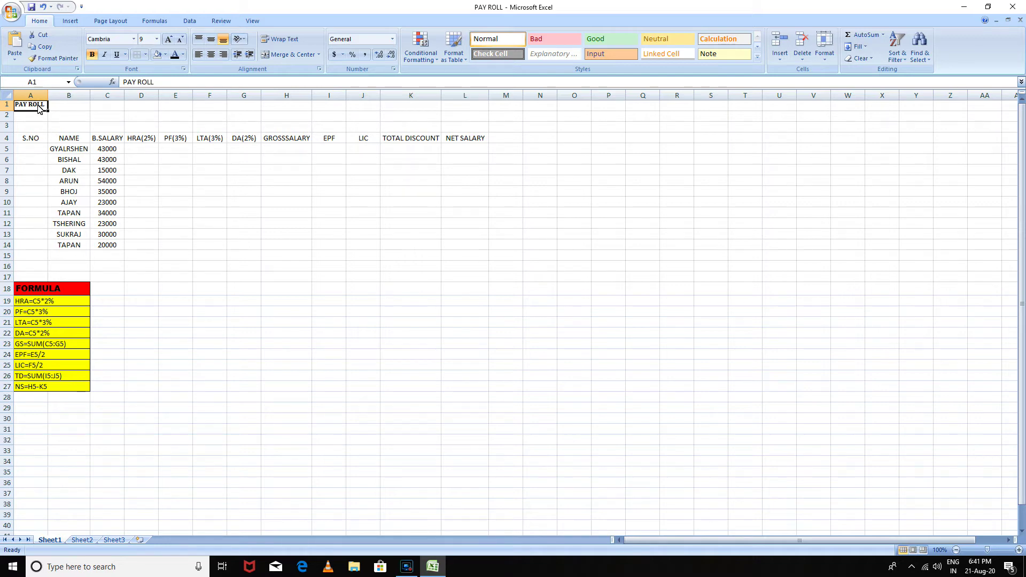
Step: Try replacing the title in cell A1 with the test text GRDDRD and re-enter PAY ROLL
double_click(30, 107)
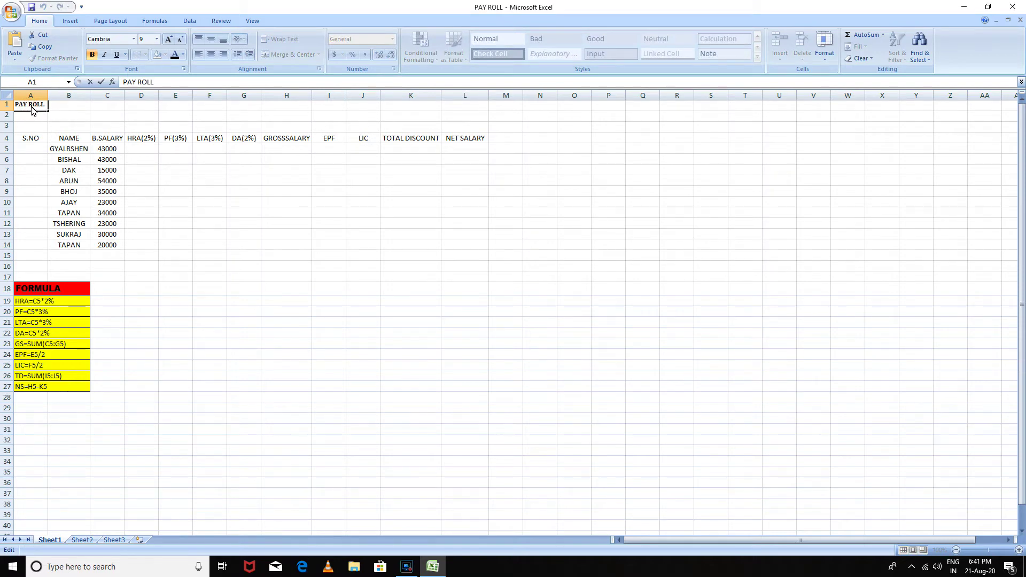
left_click(170, 81)
left_click(165, 84)
key("BackSpace")
key("BackSpace")
key("BackSpace")
key("BackSpace")
key("BackSpace")
type("GRDDRD")
key("BackSpace")
key("BackSpace")
key("BackSpace")
key("BackSpace")
key("BackSpace")
type("PAY ROLL")
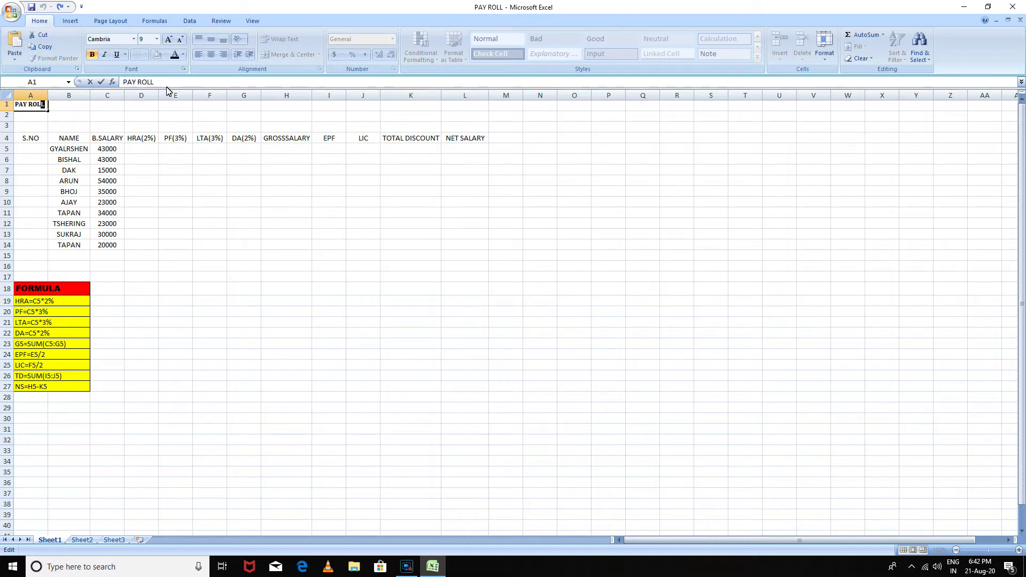
Step: Clear the title text in cell A1 and undo the deletion
left_click(180, 84)
key("BackSpace")
key("BackSpace")
key("BackSpace")
key("BackSpace")
key("BackSpace")
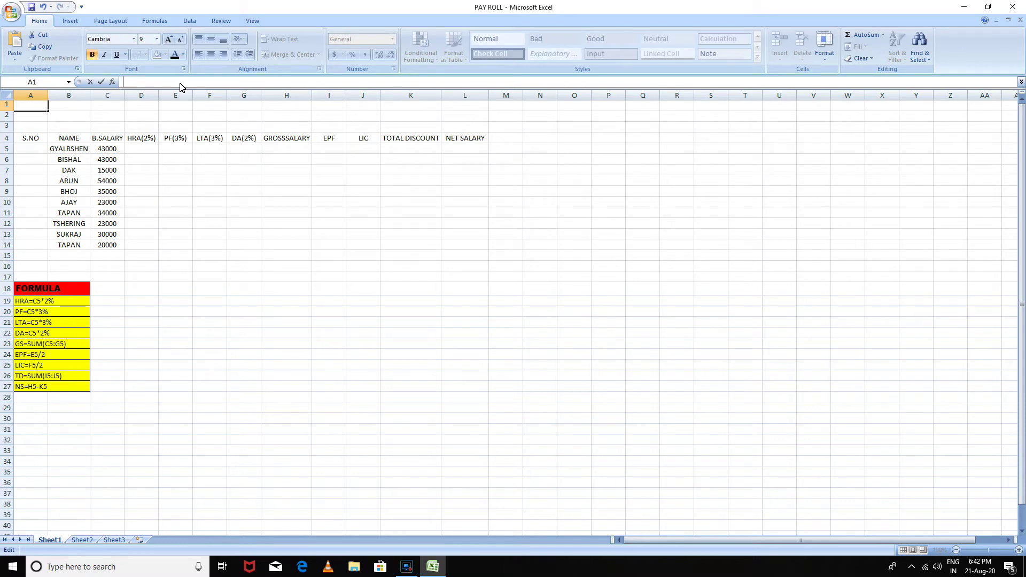
key("ctrl+z")
Step: Examine each column heading in row 4, from S.NO through NET SALARY
left_click(39, 138)
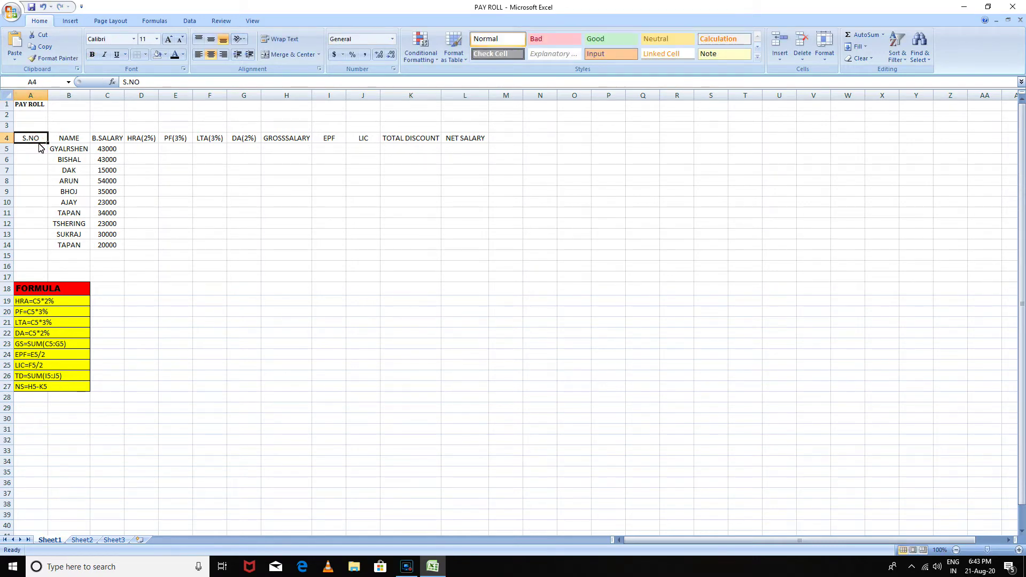
left_click(61, 139)
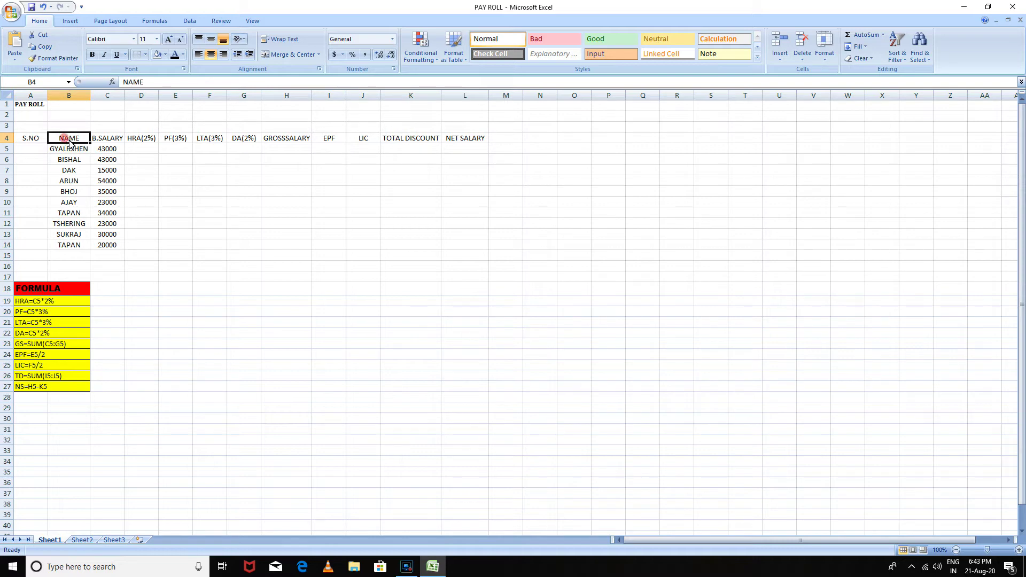
left_click(108, 141)
left_click(138, 141)
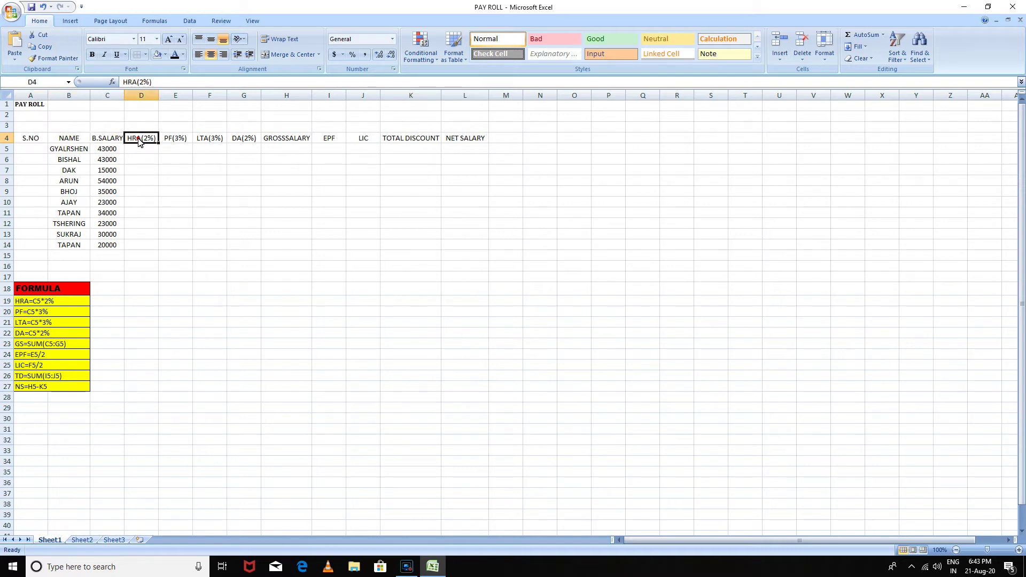
left_click(169, 139)
left_click(216, 140)
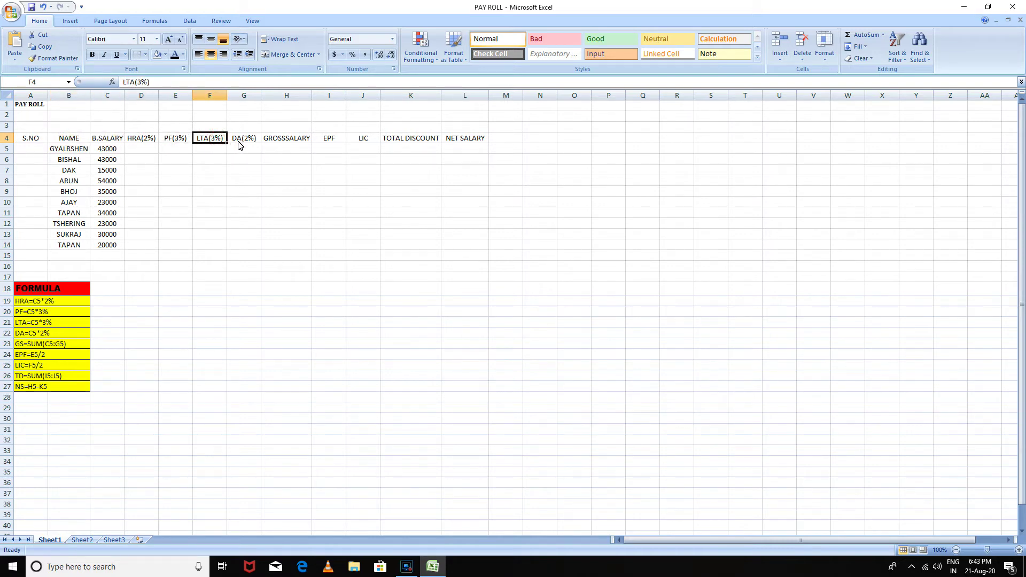
left_click(243, 144)
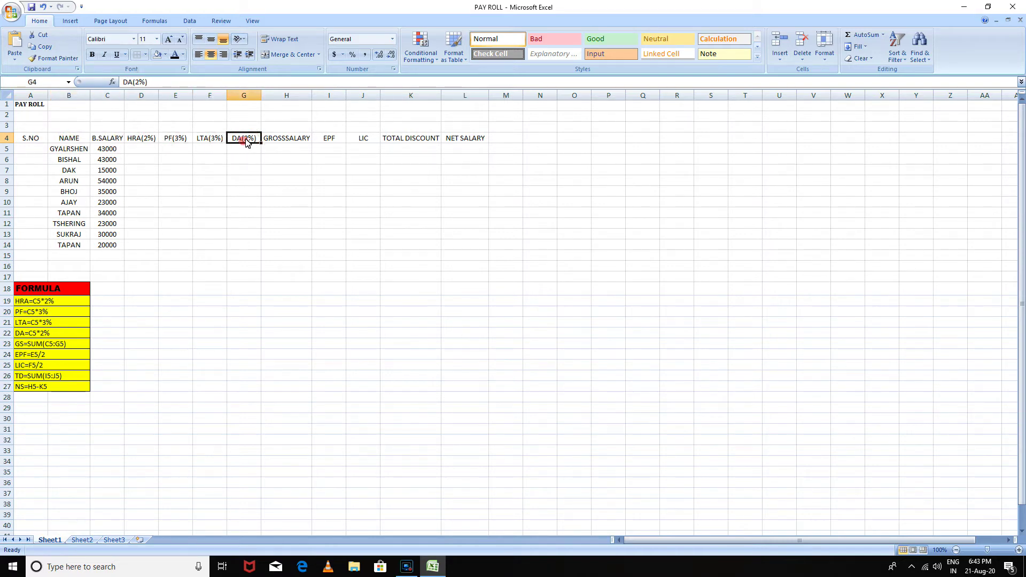
left_click(284, 143)
left_click(334, 146)
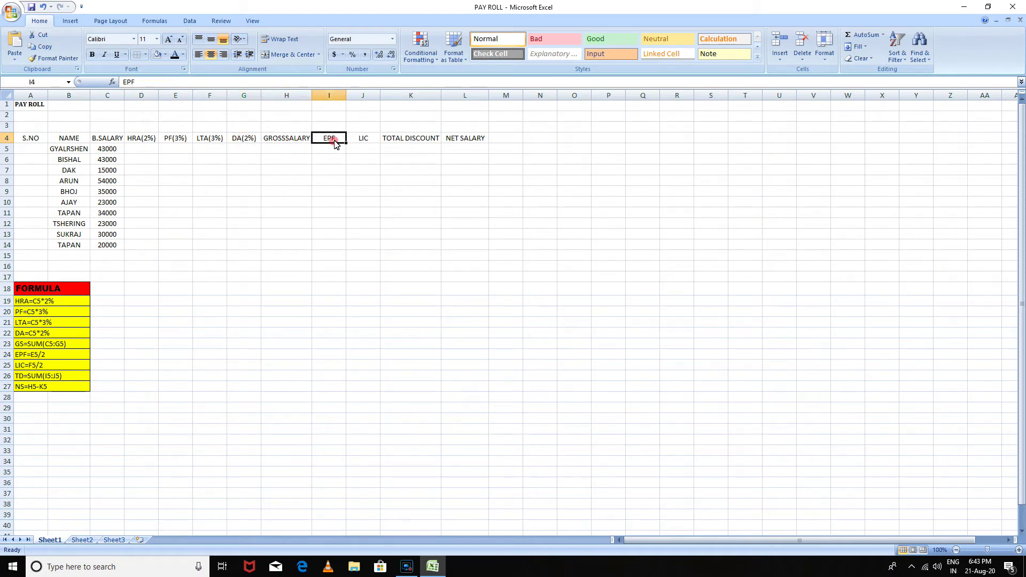
left_click(374, 143)
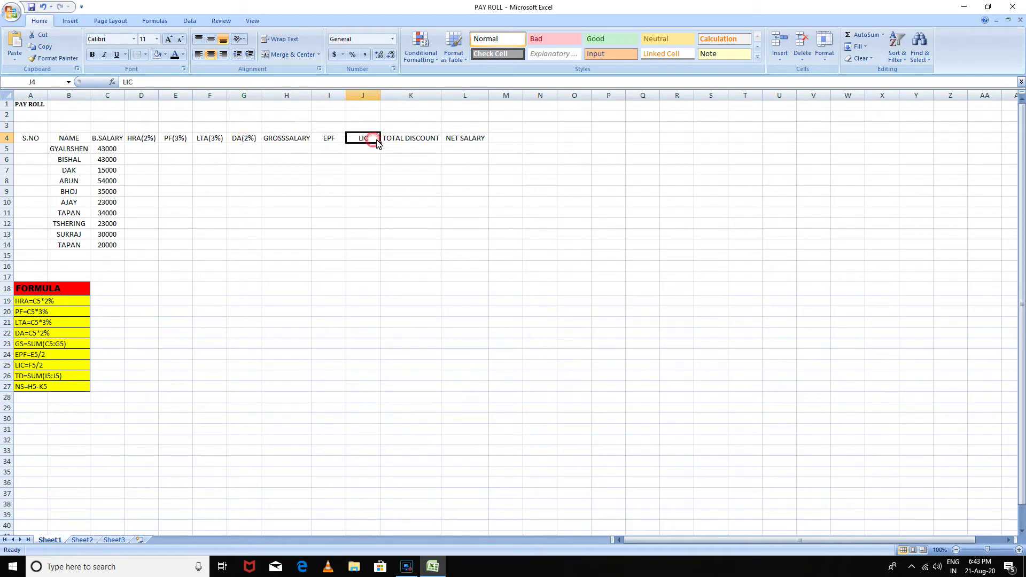
left_click(413, 143)
left_click(462, 143)
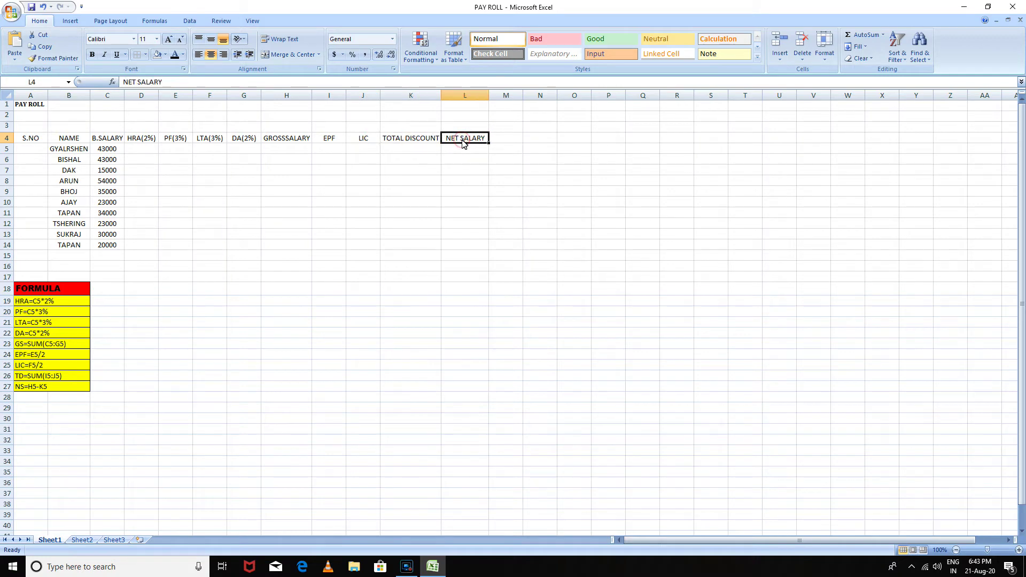
Step: Review the percentage-based headings HRA, PF, LTA and DA in row 4
left_click(151, 142)
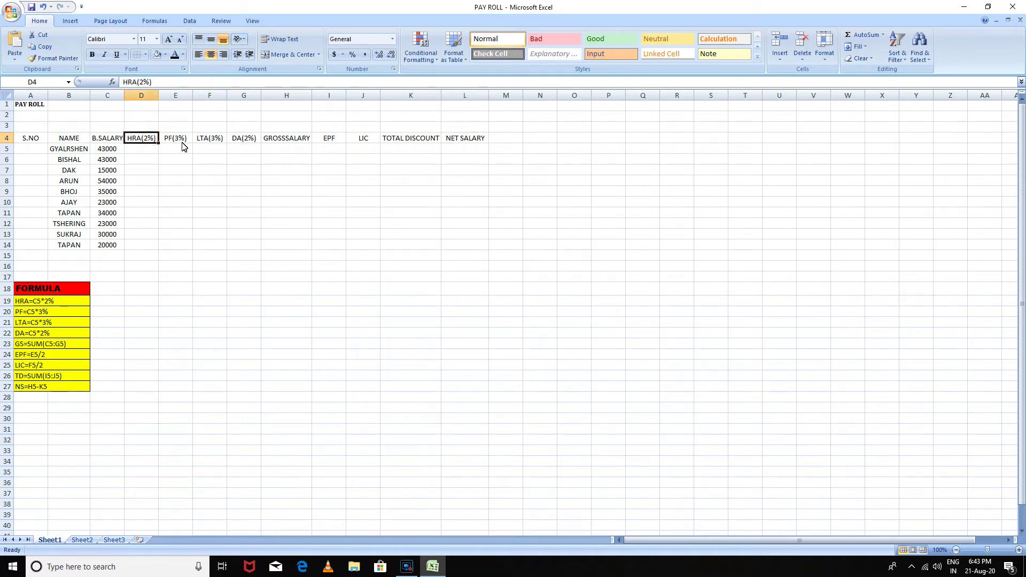
left_click(183, 143)
left_click(217, 145)
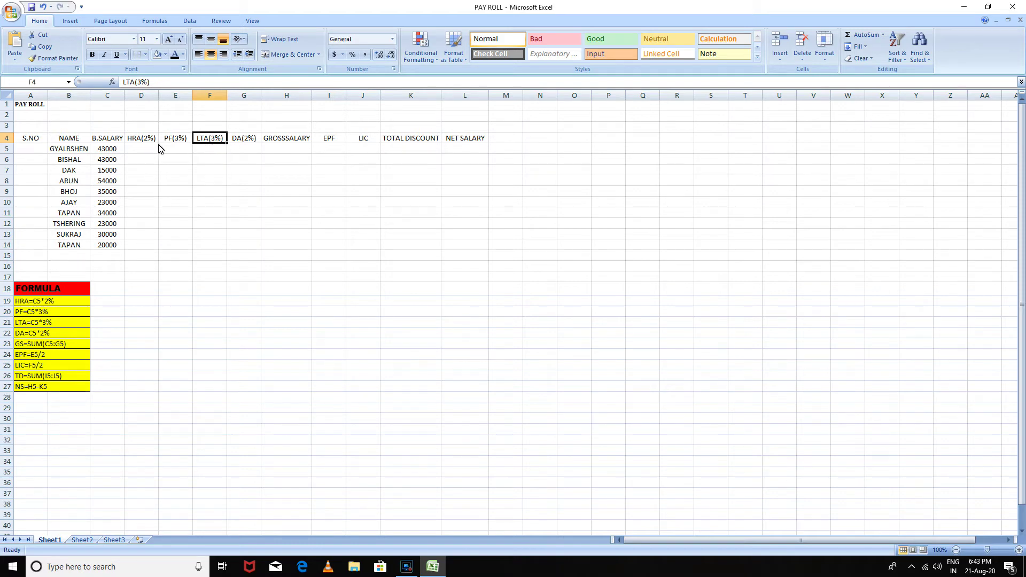
left_click(142, 138)
left_click(181, 142)
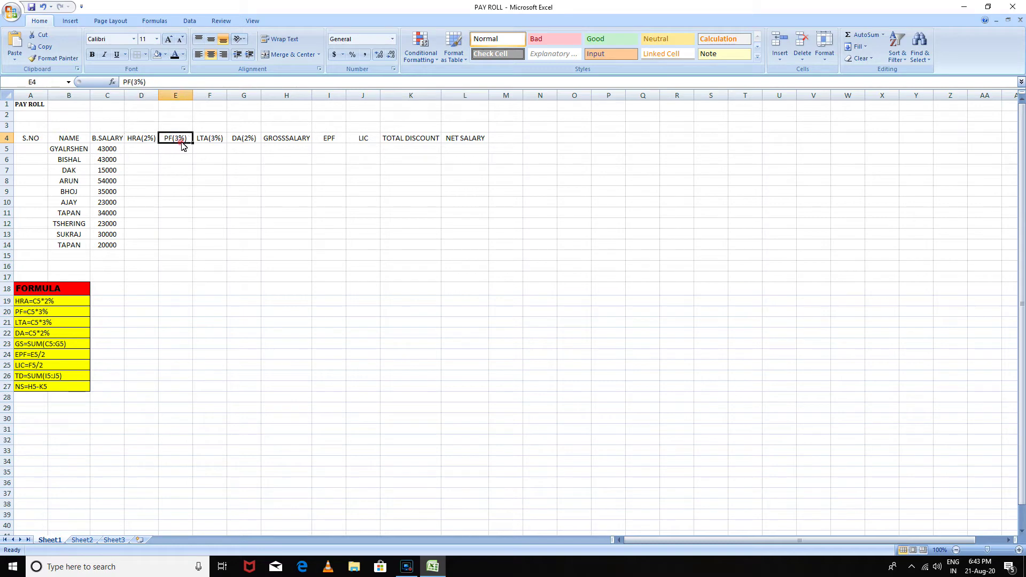
left_click(215, 143)
left_click(241, 141)
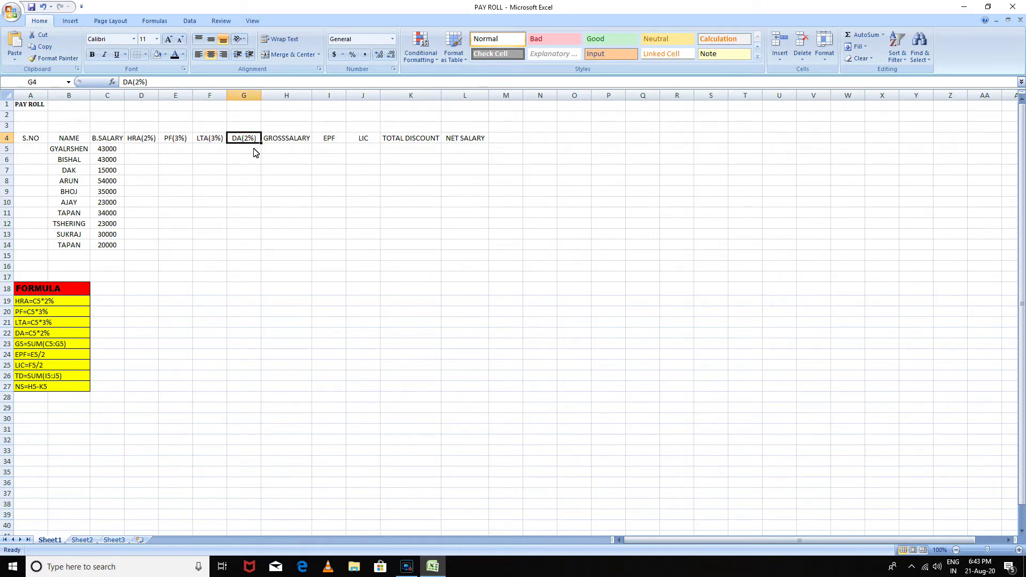
Step: Number the employees 1 to 10 in A5:A14 by entering 1 in A5 and extending it as a fill series
left_click(37, 152)
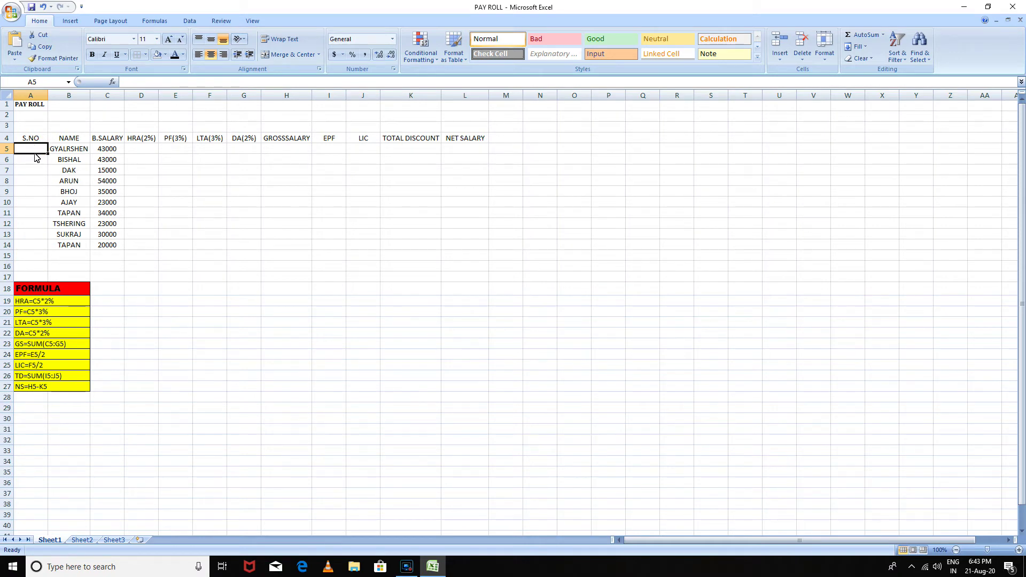
key("End")
type("1")
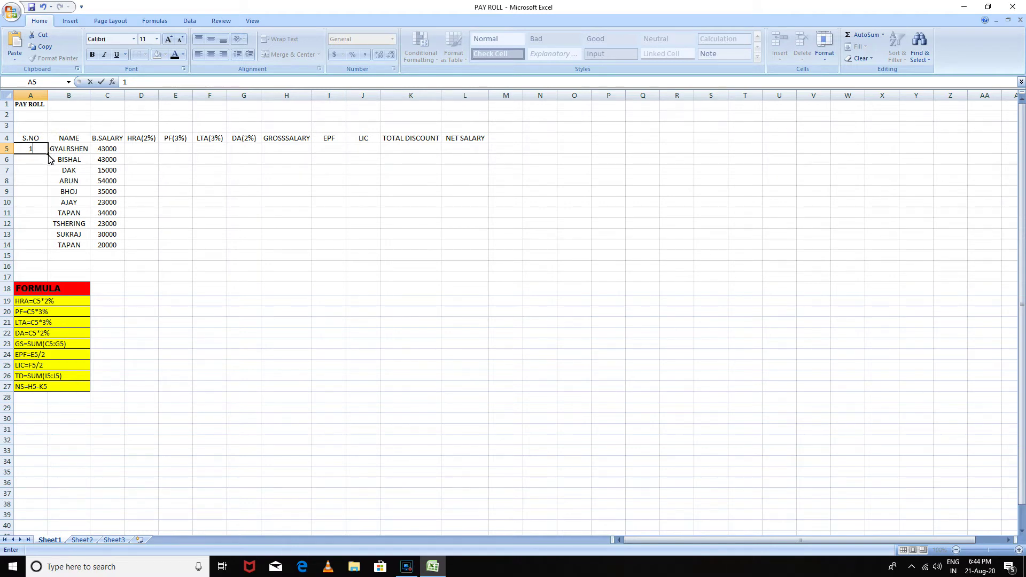
left_click_drag(48, 159, 54, 251)
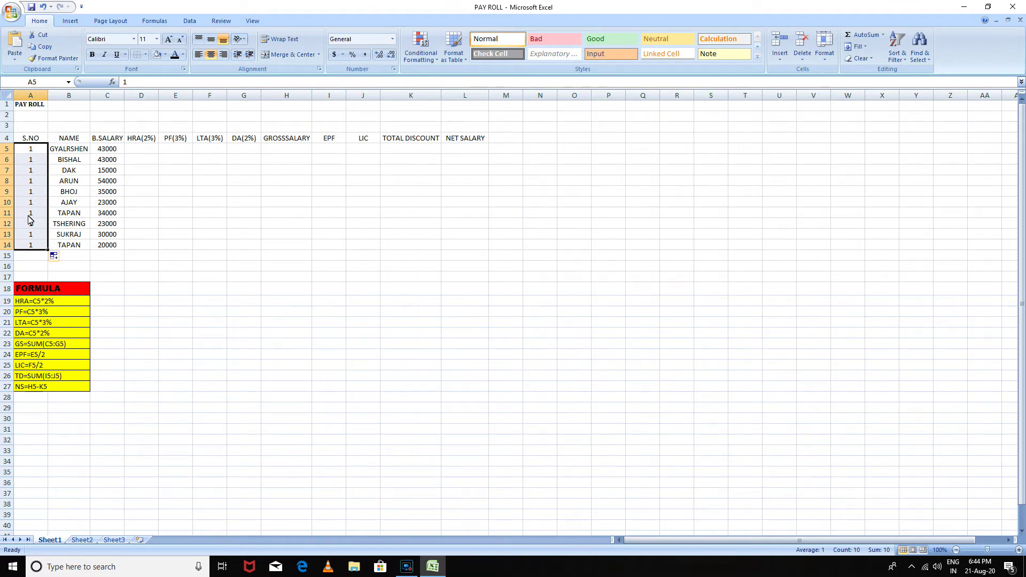
left_click(57, 259)
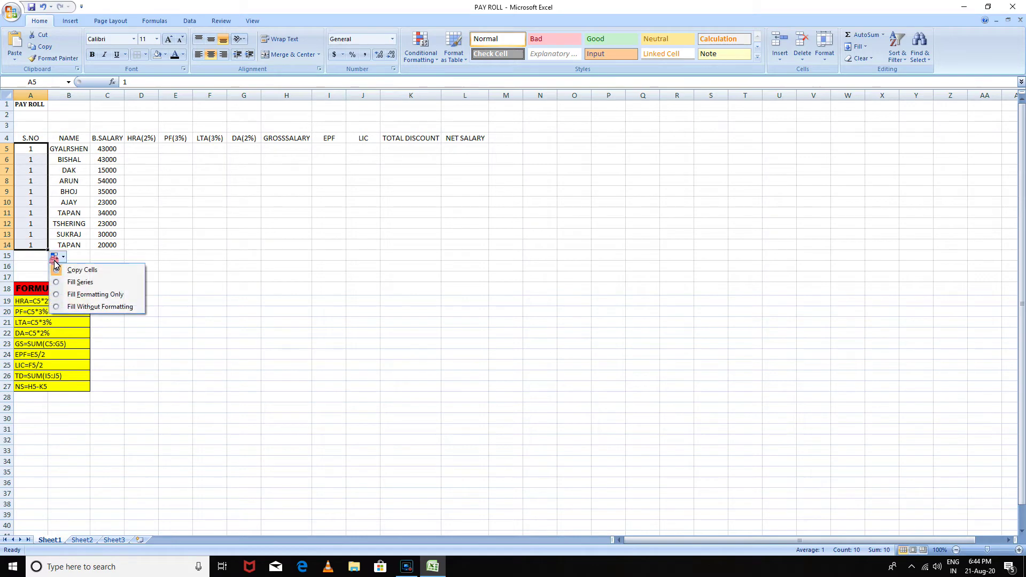
left_click(75, 282)
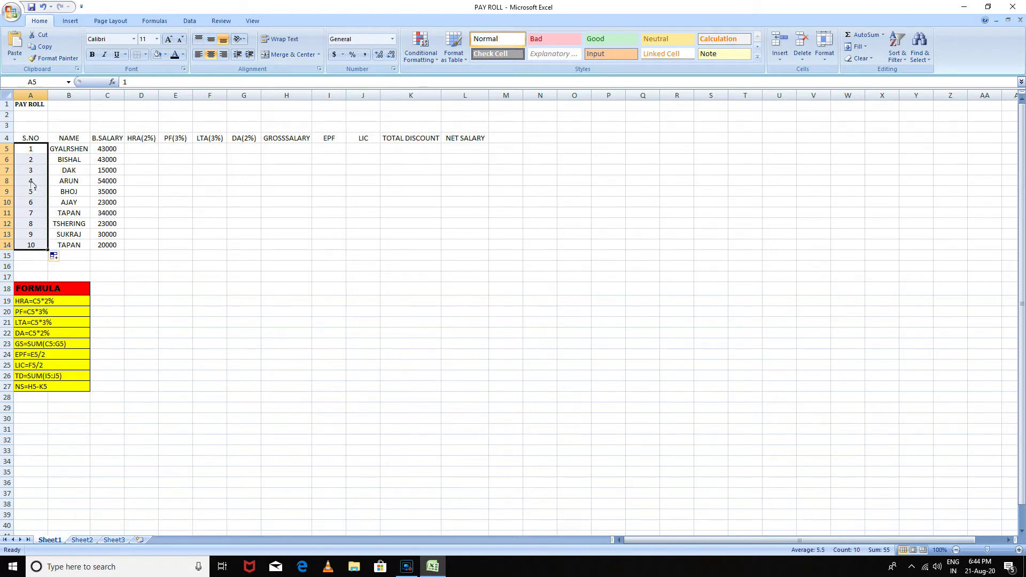
Step: Examine each employee name in the NAME column, from B5 through B14
left_click(75, 152)
left_click(80, 164)
left_click(80, 171)
left_click(80, 181)
left_click(80, 192)
left_click(80, 202)
left_click(80, 214)
left_click(80, 224)
left_click(79, 236)
left_click(83, 249)
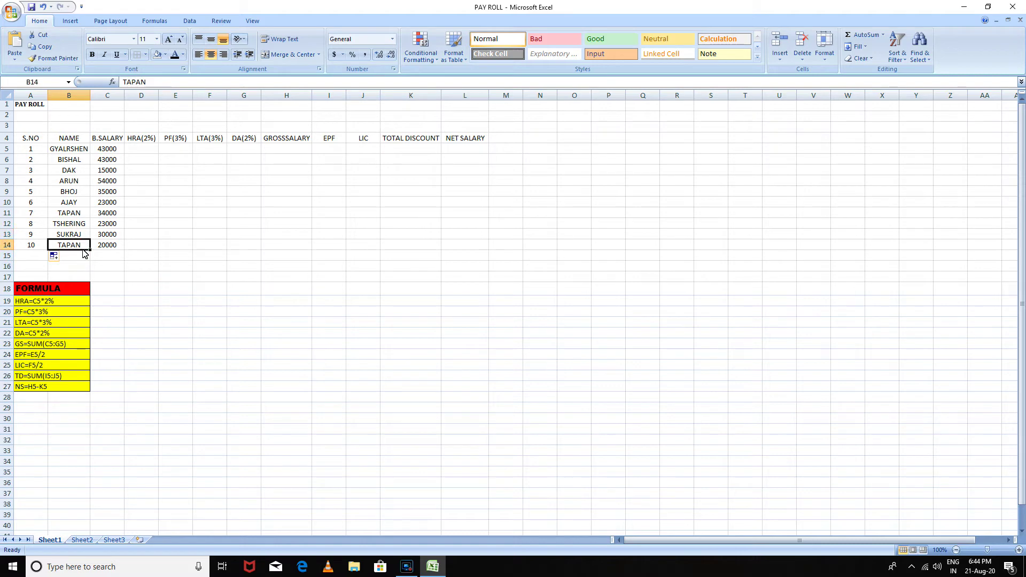
Step: Examine the basic salaries in C5 through C14, and recheck the first employee's name and salary in row 5
left_click(110, 151)
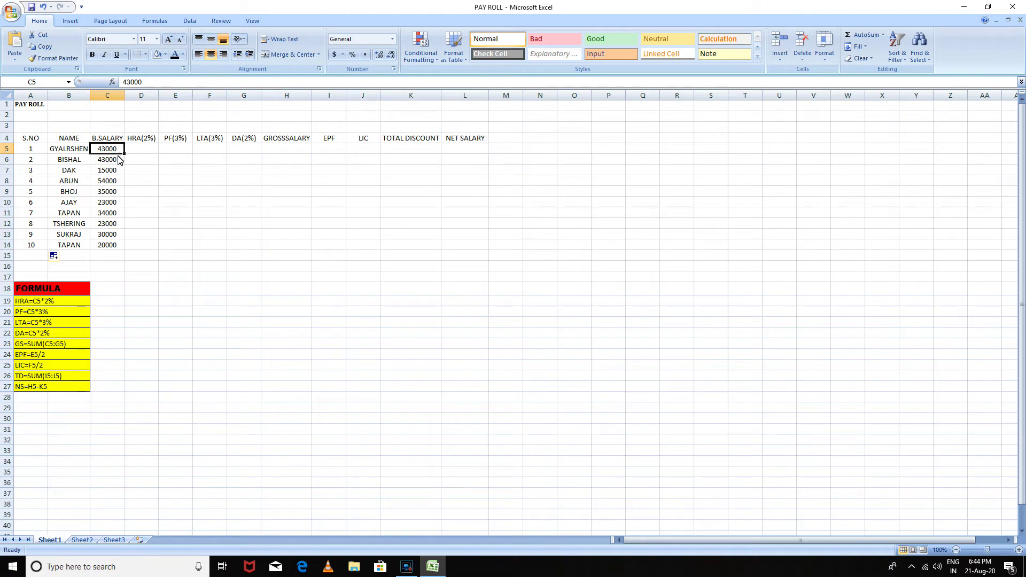
left_click(112, 162)
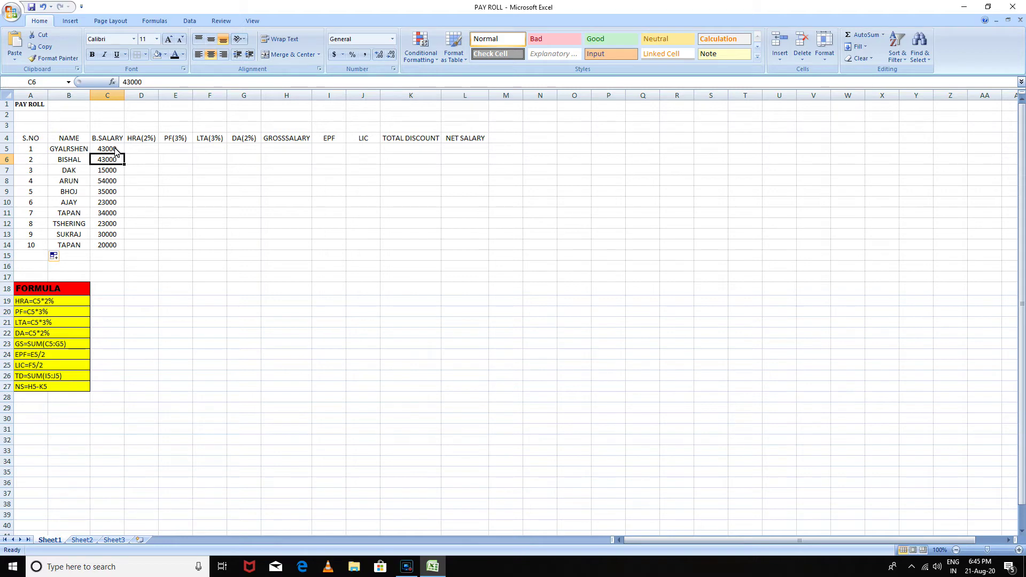
left_click(111, 173)
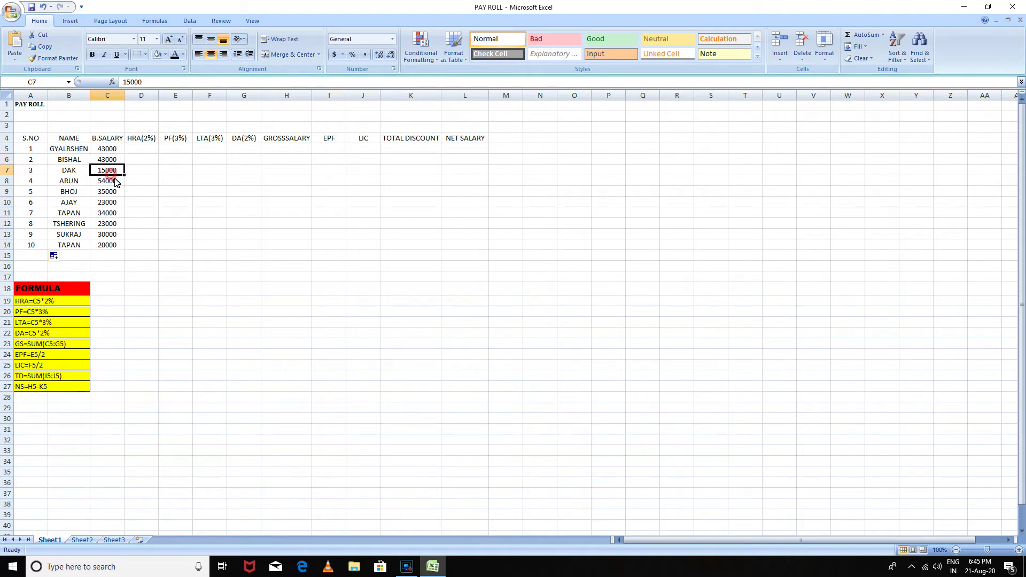
left_click(117, 184)
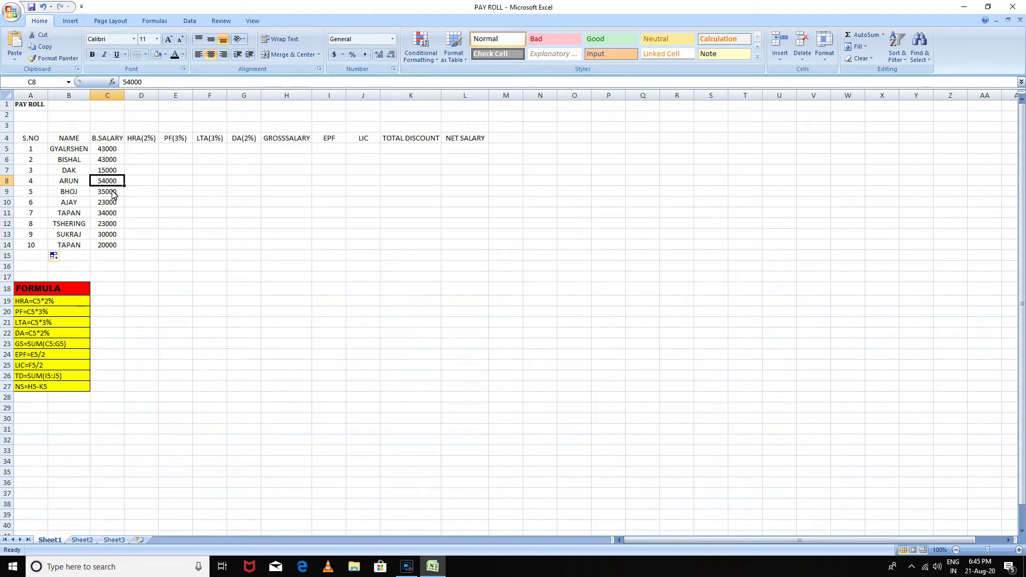
left_click(113, 193)
left_click(114, 201)
left_click(116, 213)
left_click(118, 223)
left_click(116, 238)
left_click(118, 247)
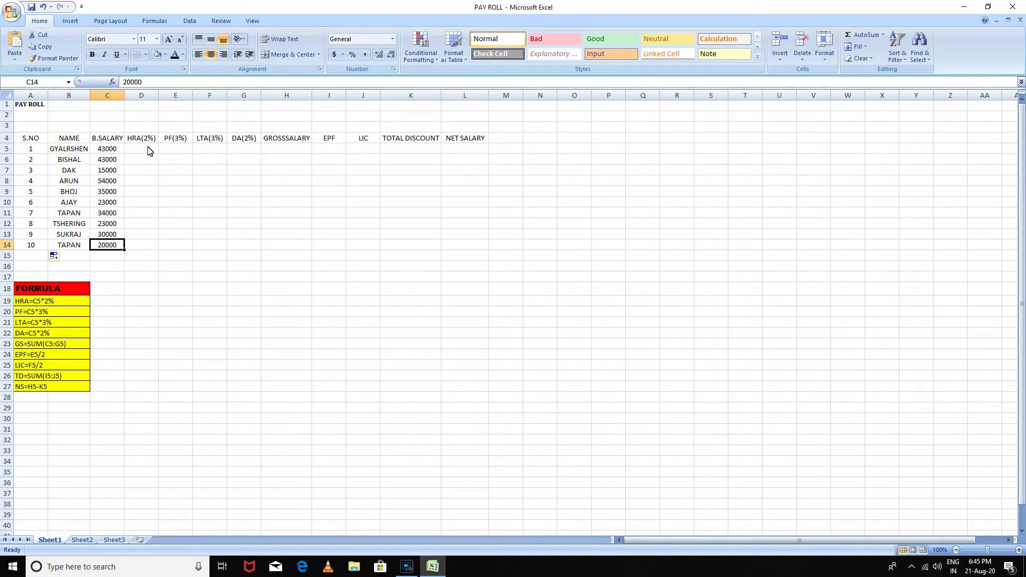
left_click(66, 151)
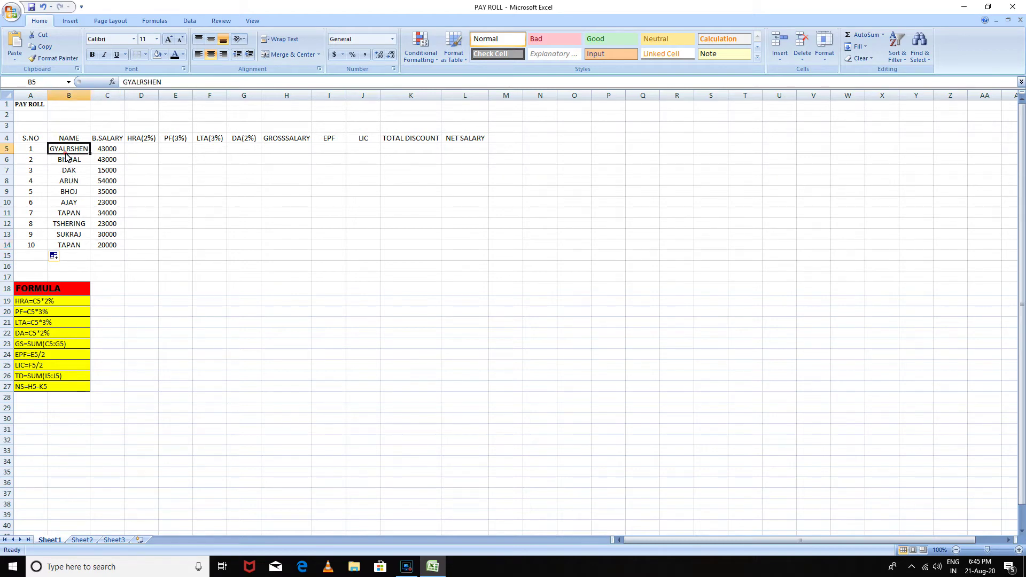
left_click(104, 151)
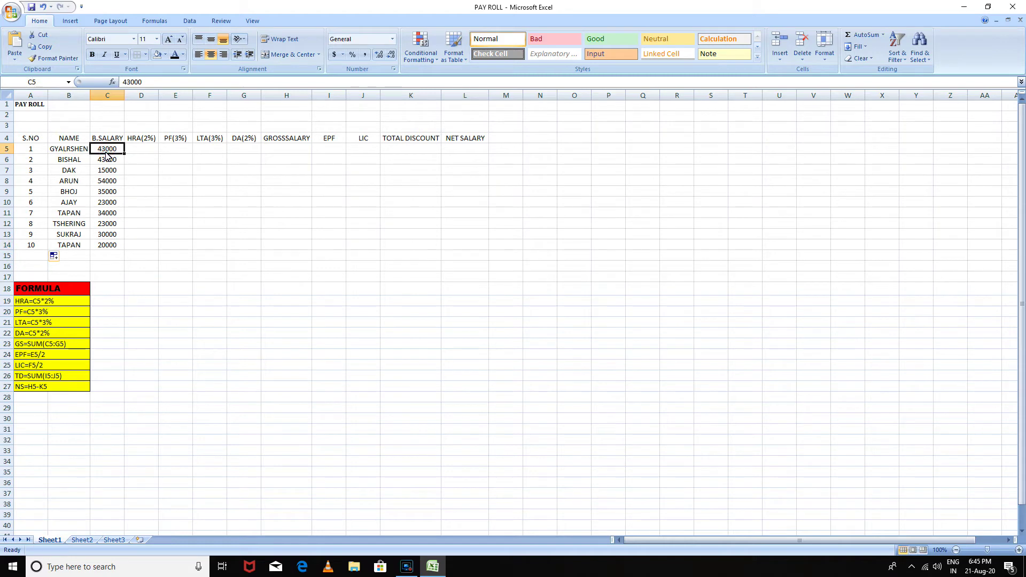
Step: Calculate the first employee's HRA in cell D5 with the formula =C5*2%
left_click(149, 149)
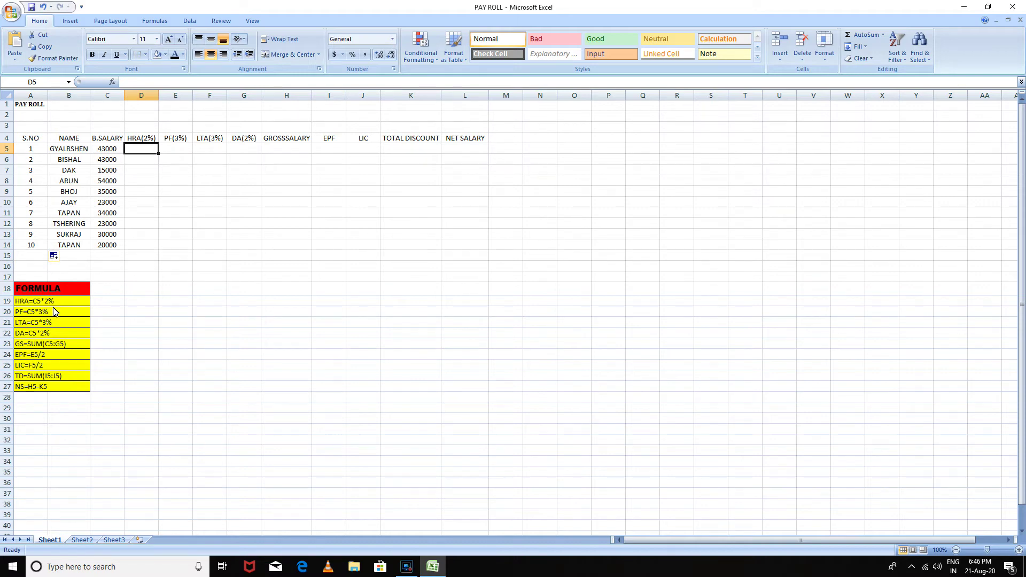
double_click(140, 150)
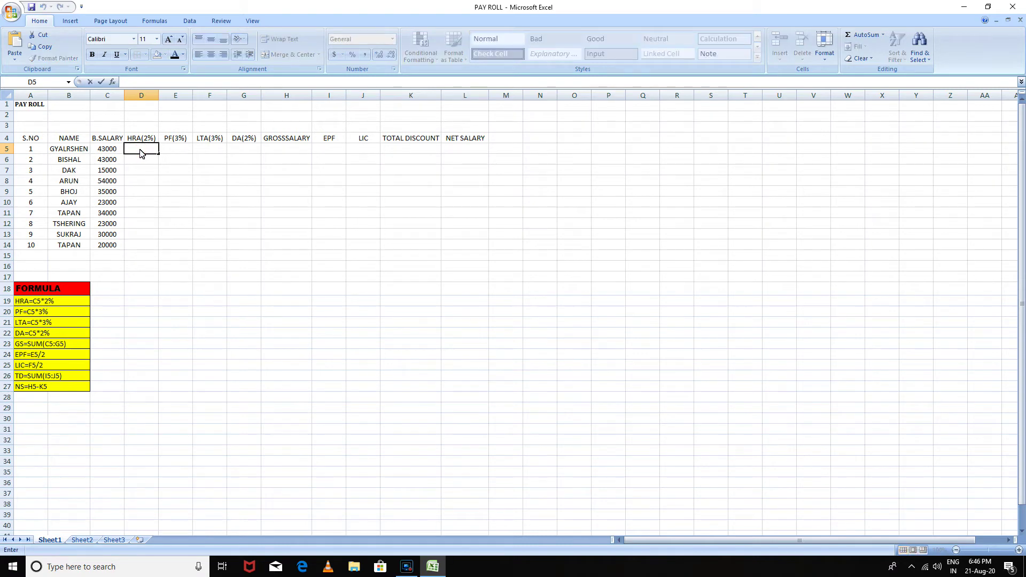
type("=")
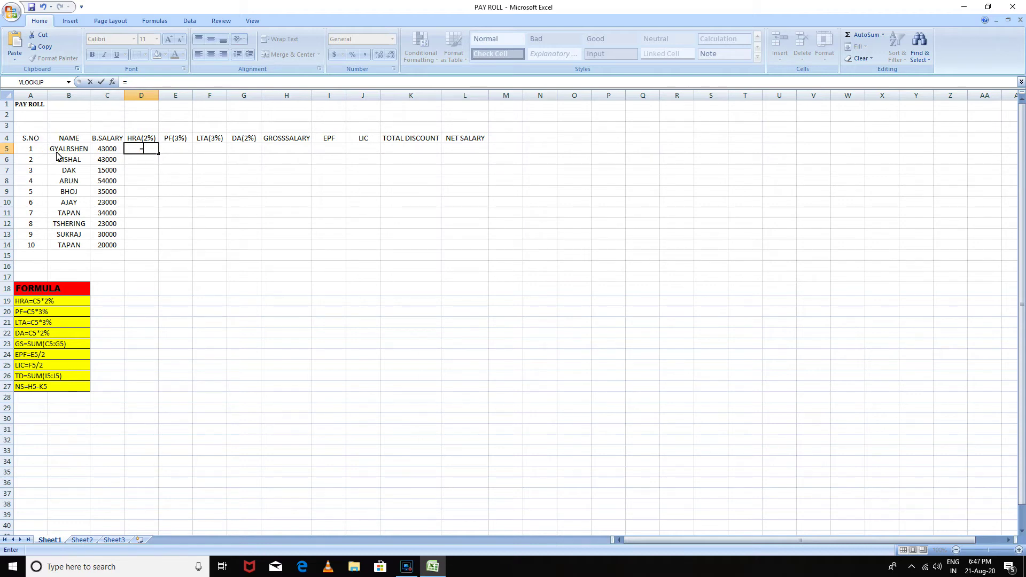
left_click(110, 151)
type("*2%")
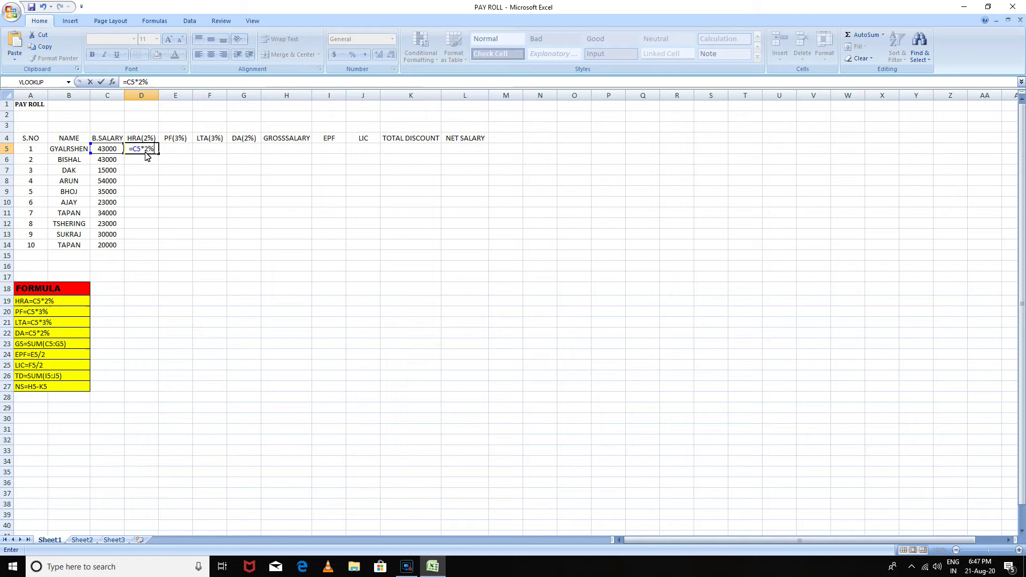
key("Return")
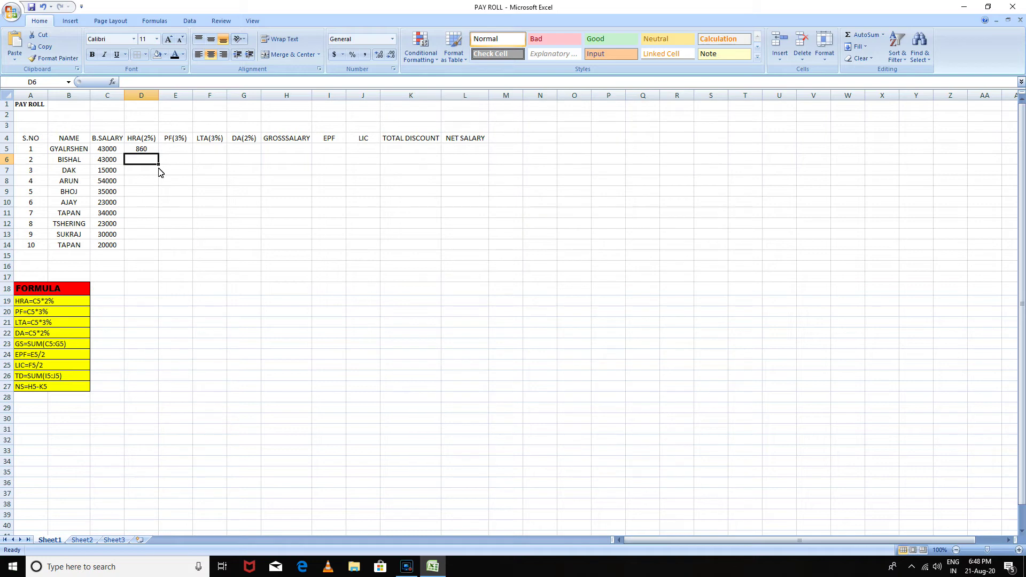
Step: Calculate the first employee's PF in cell E5 with the formula =C5*3%
left_click(179, 150)
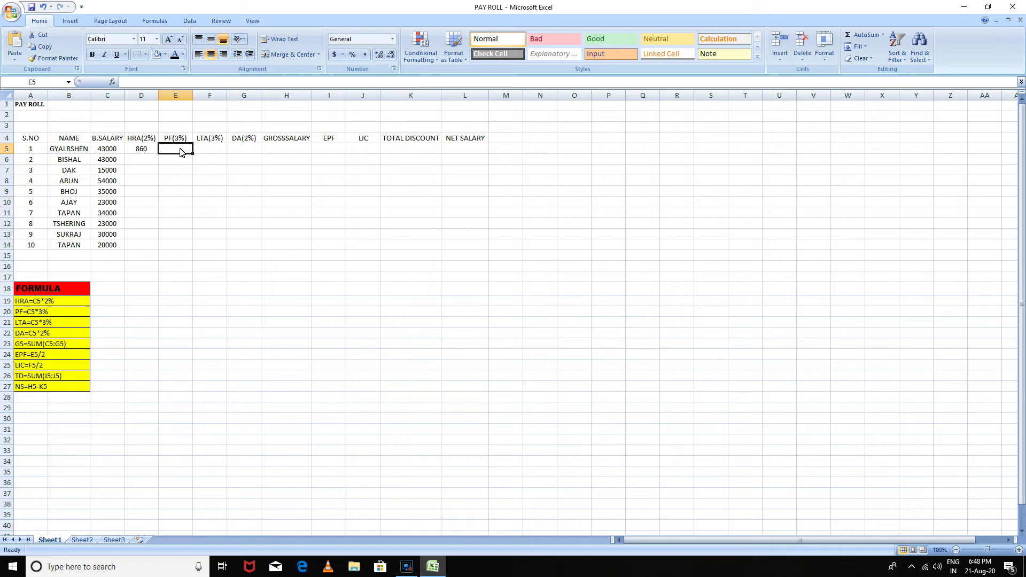
type("=")
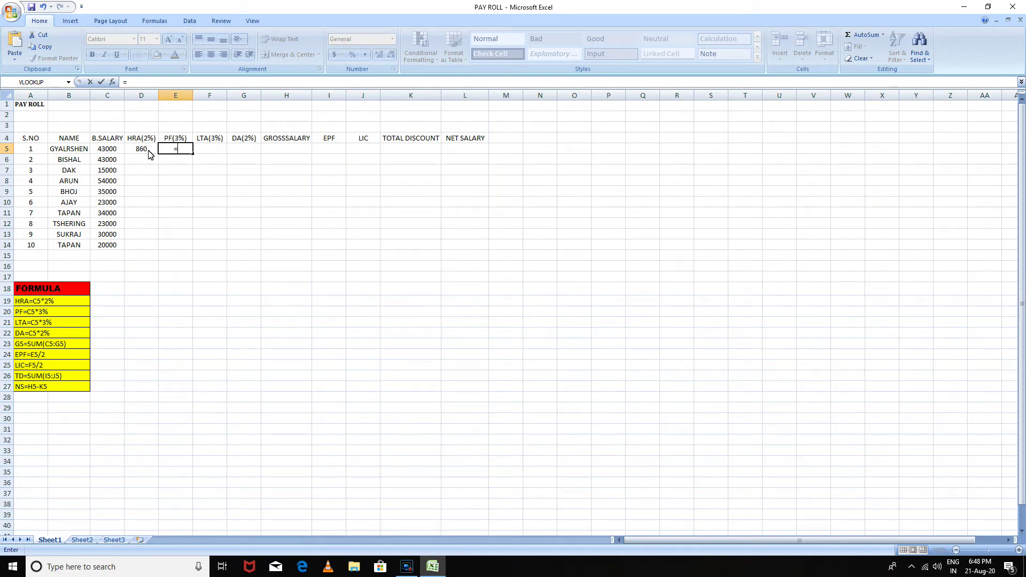
left_click(105, 154)
type("*")
type("3%")
key("Return")
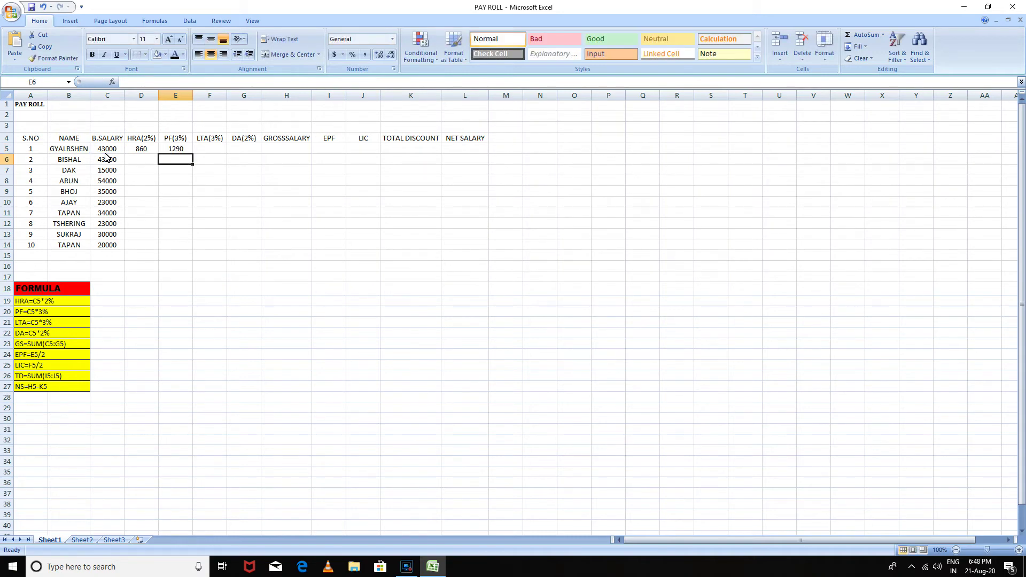
Step: Calculate the first employee's LTA in cell F5 with the formula =C5*3%
left_click(218, 150)
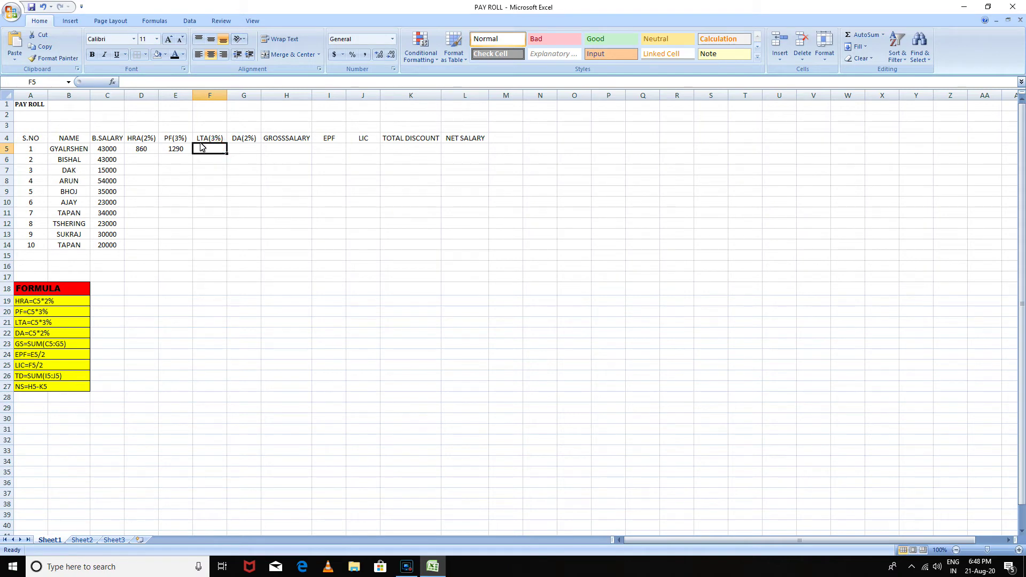
type("=")
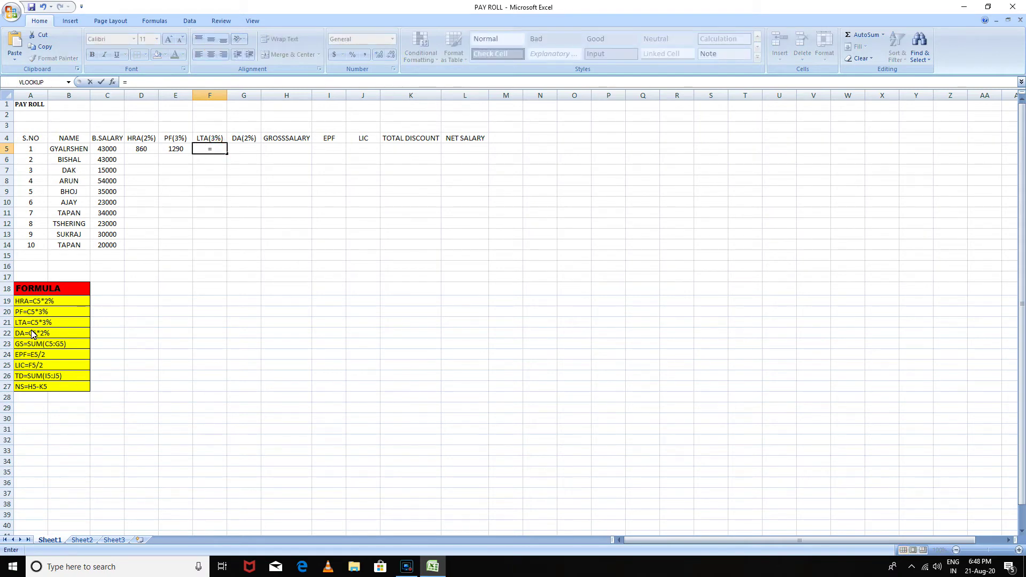
left_click(113, 153)
type("*3")
key("Return")
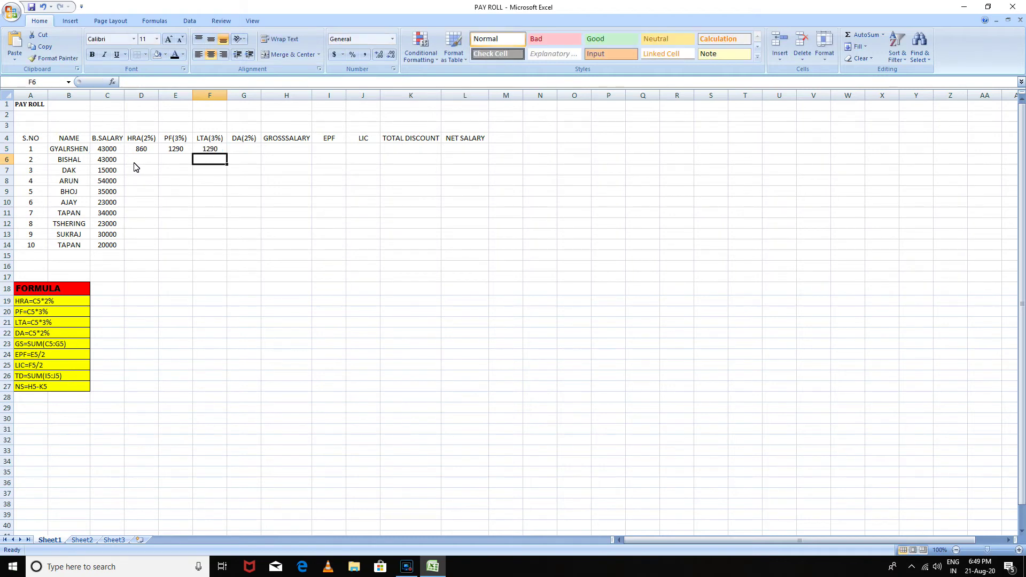
Step: Calculate the first employee's DA in cell G5 with the formula =C5*2%
left_click(245, 150)
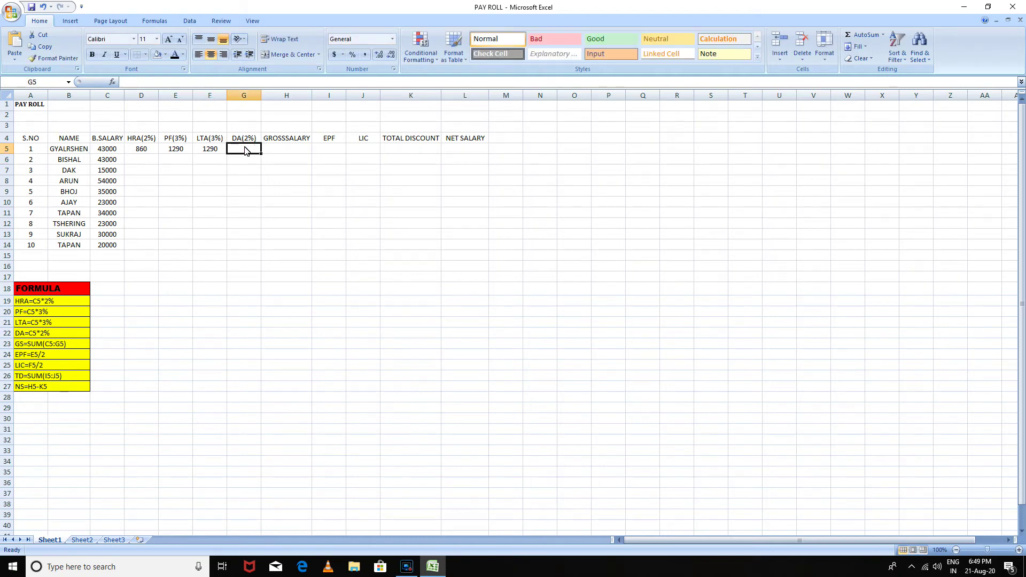
type("=")
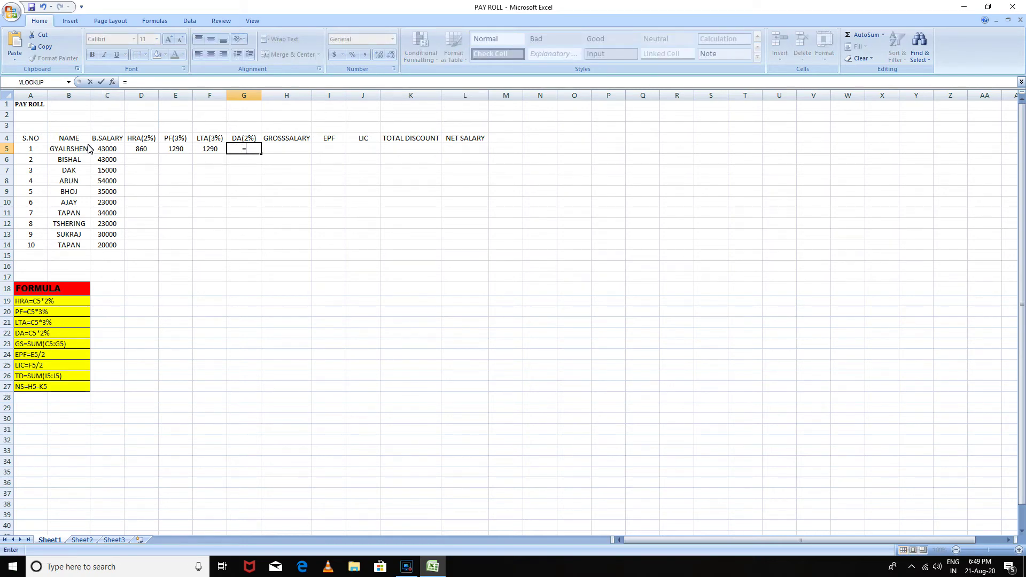
left_click(114, 152)
type("*2%")
key("Return")
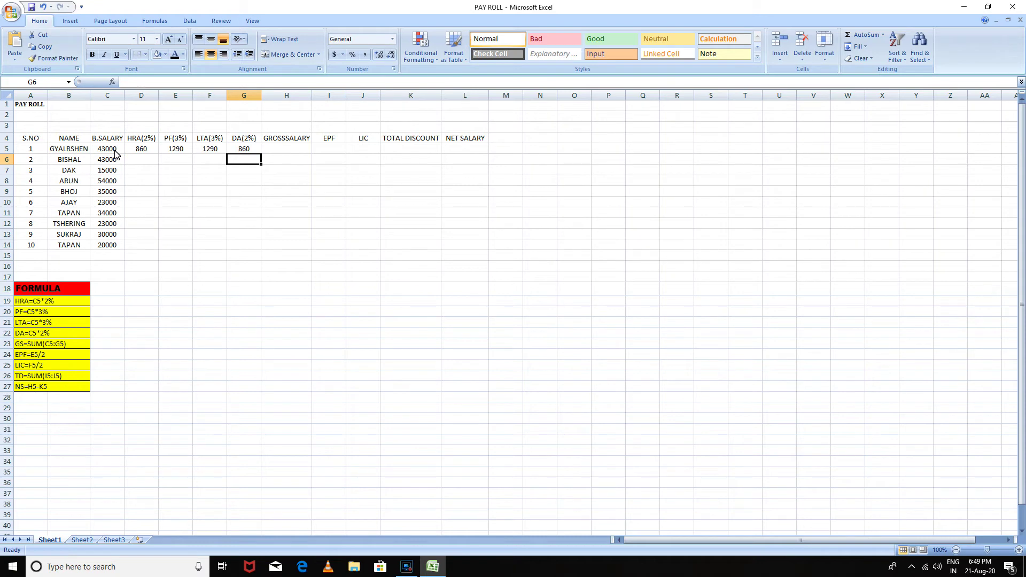
Step: Calculate the first employee's gross salary in cell H5 with the formula =SUM(C5:G5)
left_click(288, 152)
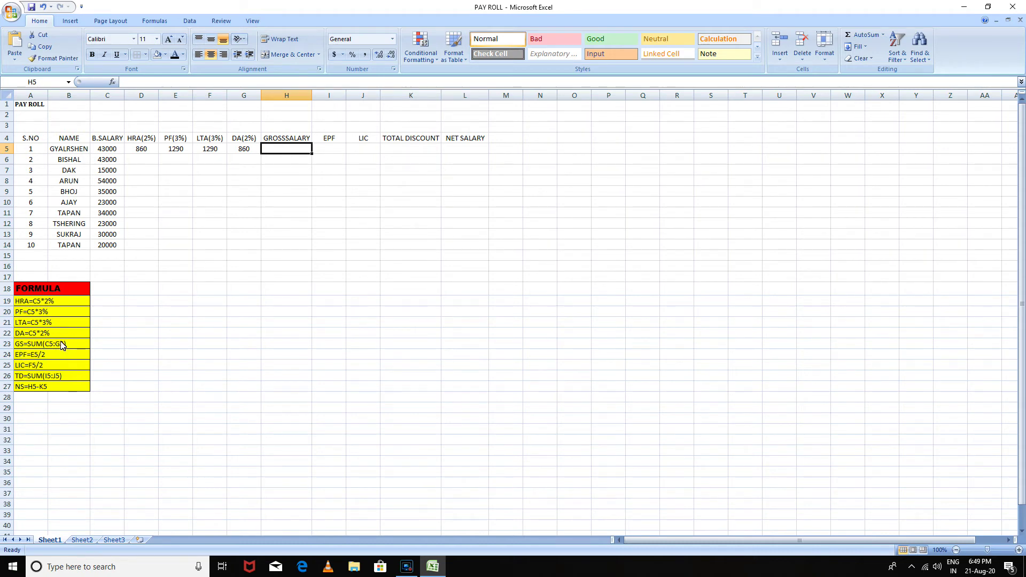
double_click(280, 152)
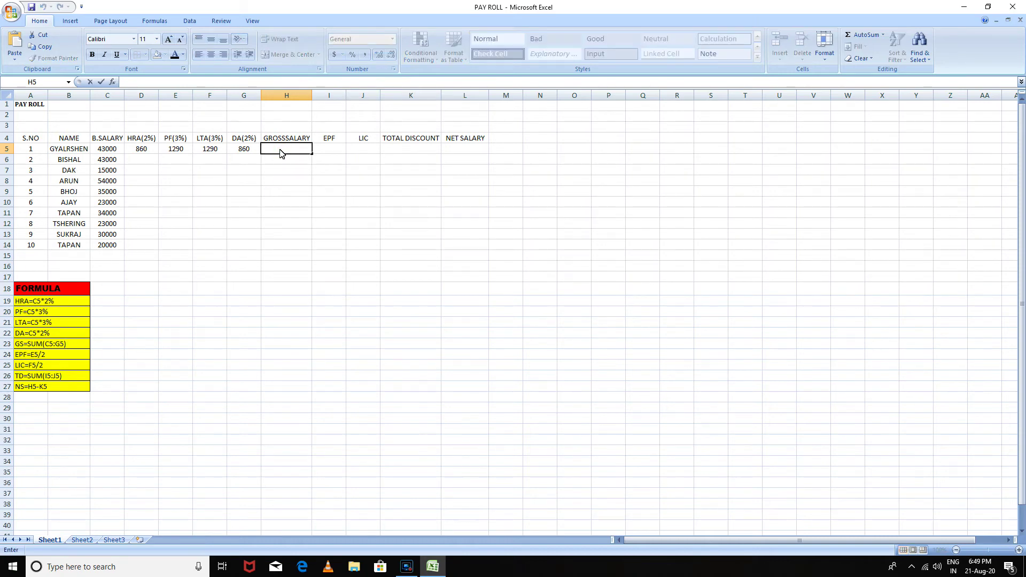
type("=")
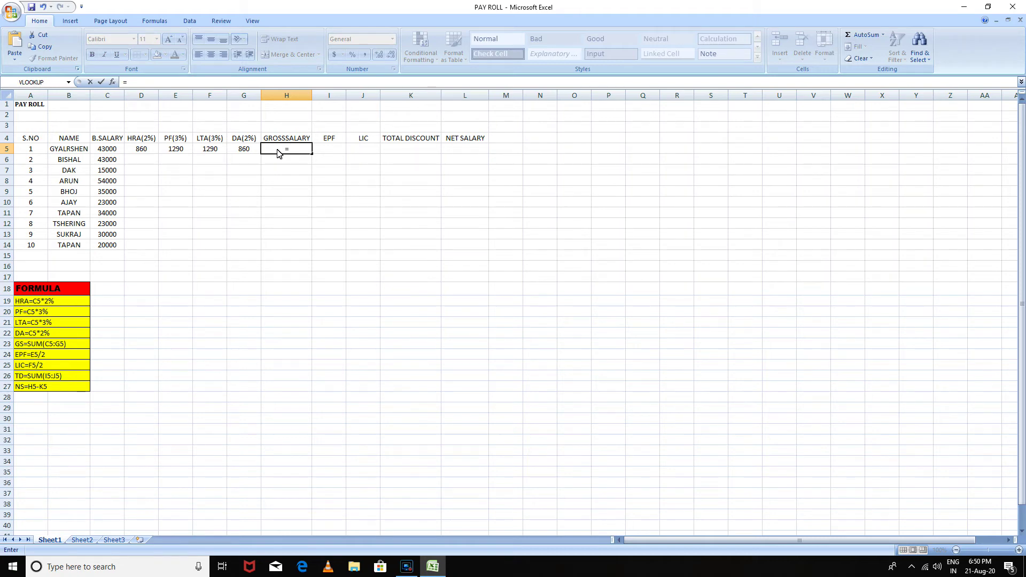
type("SUM")
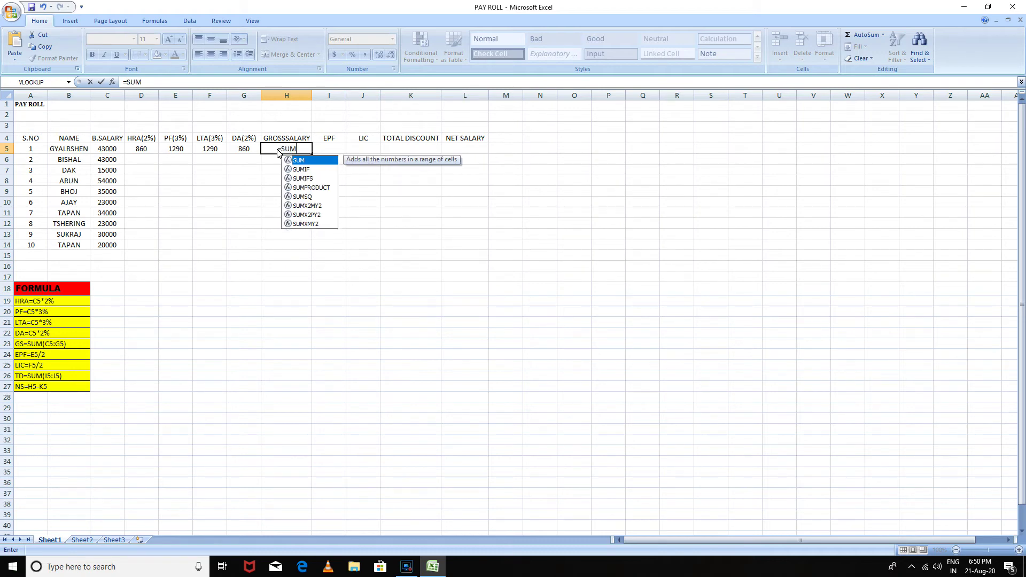
type("(")
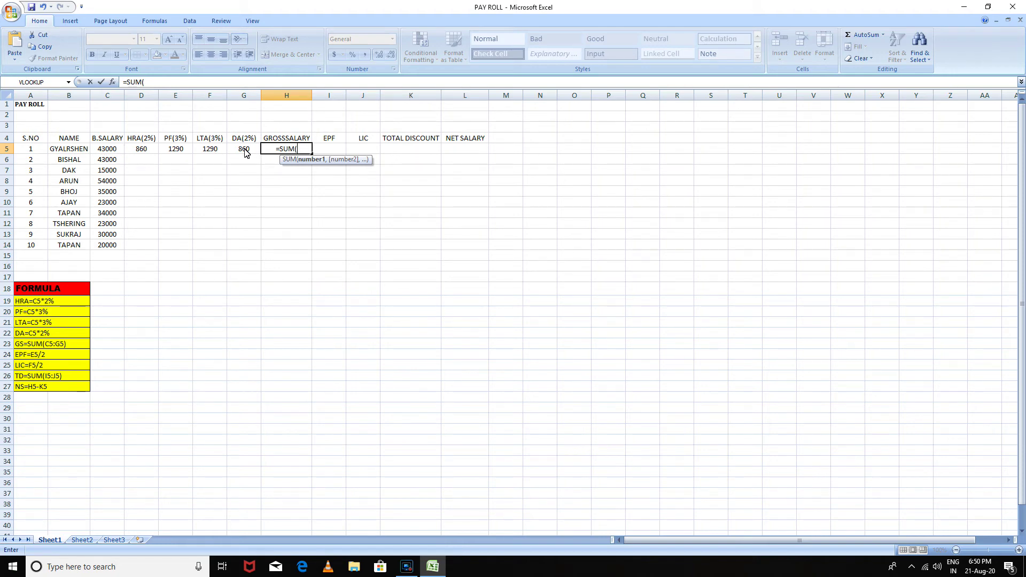
left_click(105, 153)
left_click_drag(109, 152, 238, 157)
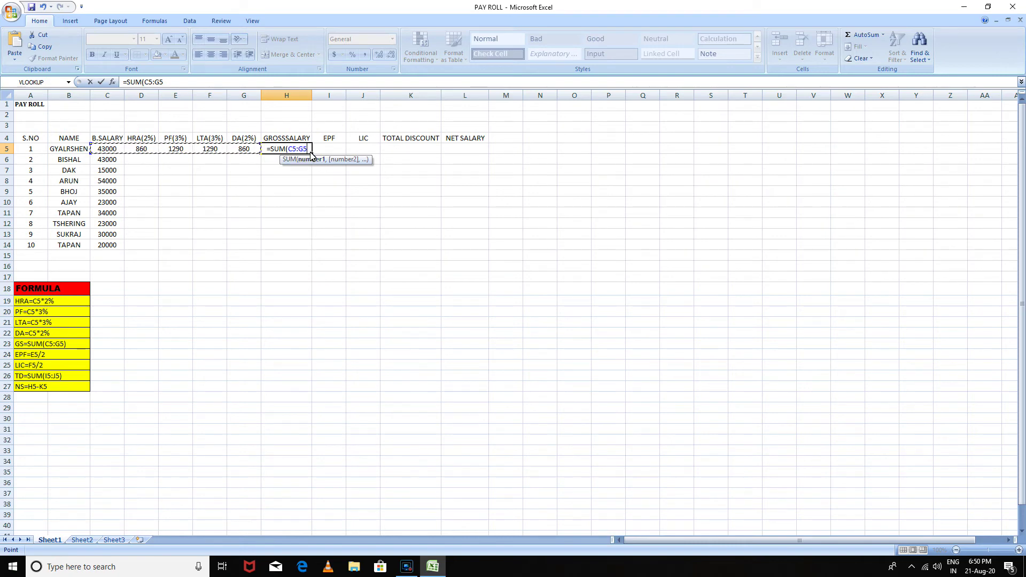
type(")")
key("Return")
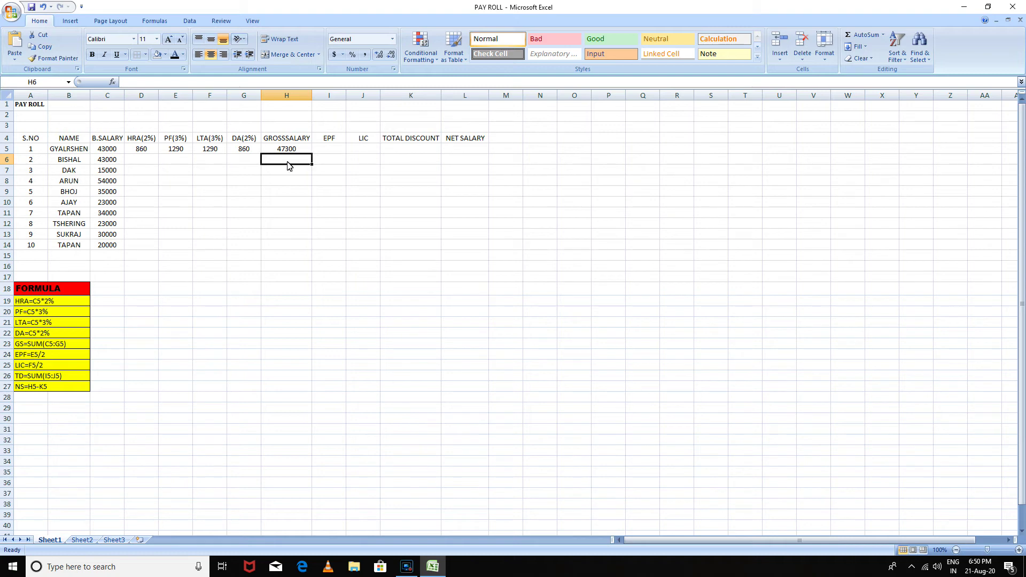
Step: Calculate the first employee's EPF in cell I5 with the formula =E5/2
left_click(339, 150)
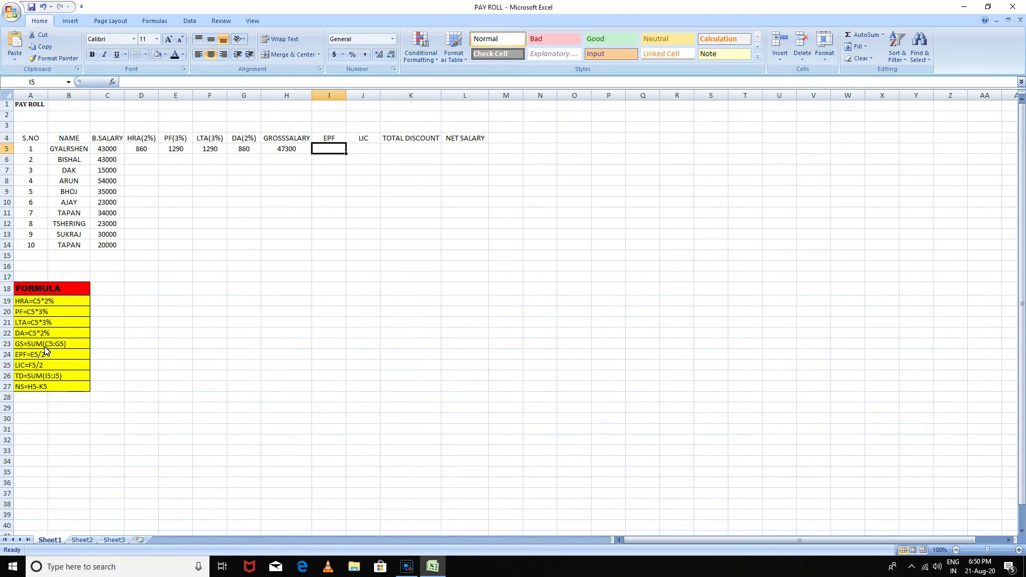
double_click(331, 147)
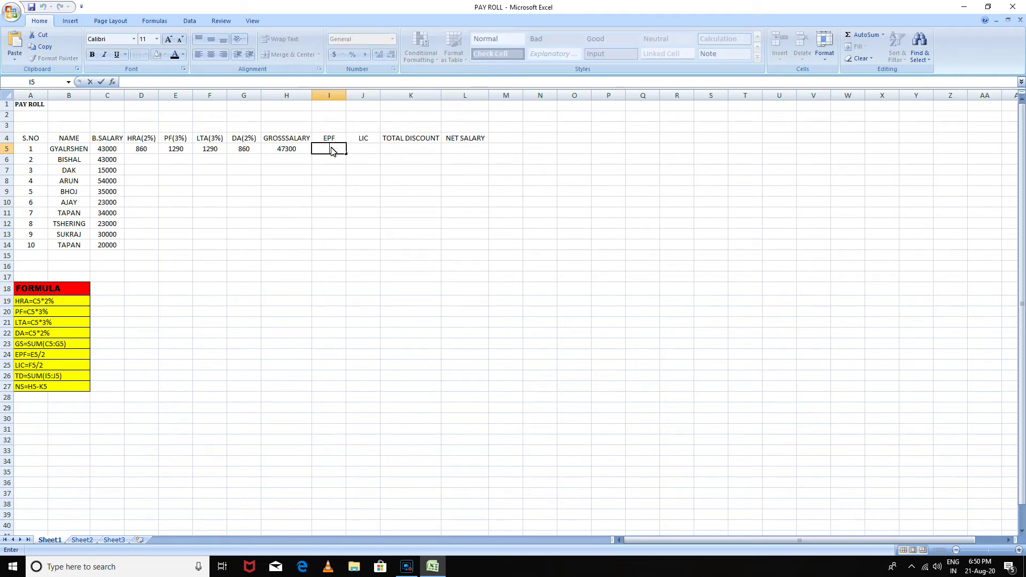
type("=")
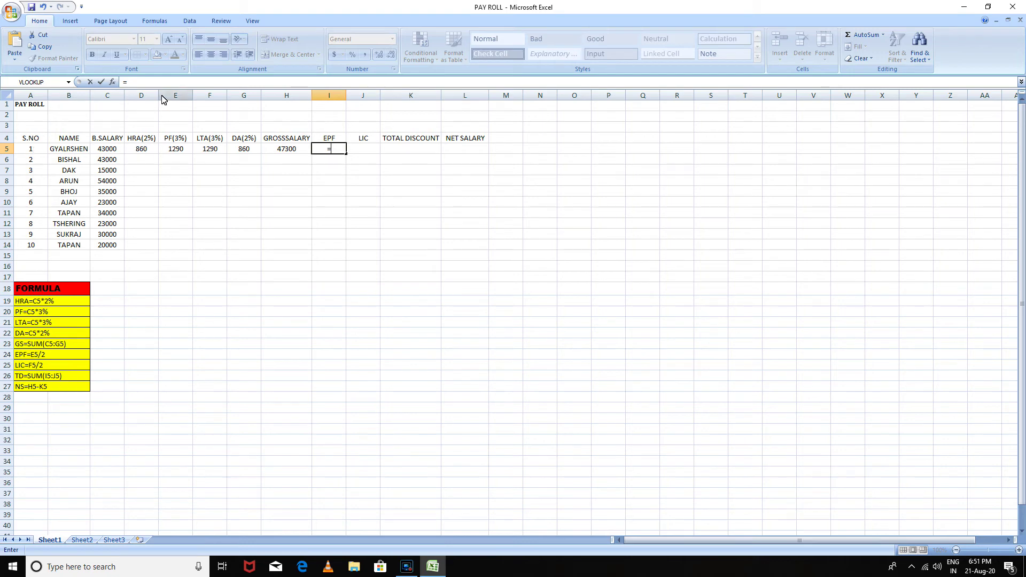
left_click(184, 152)
type("/2")
key("Return")
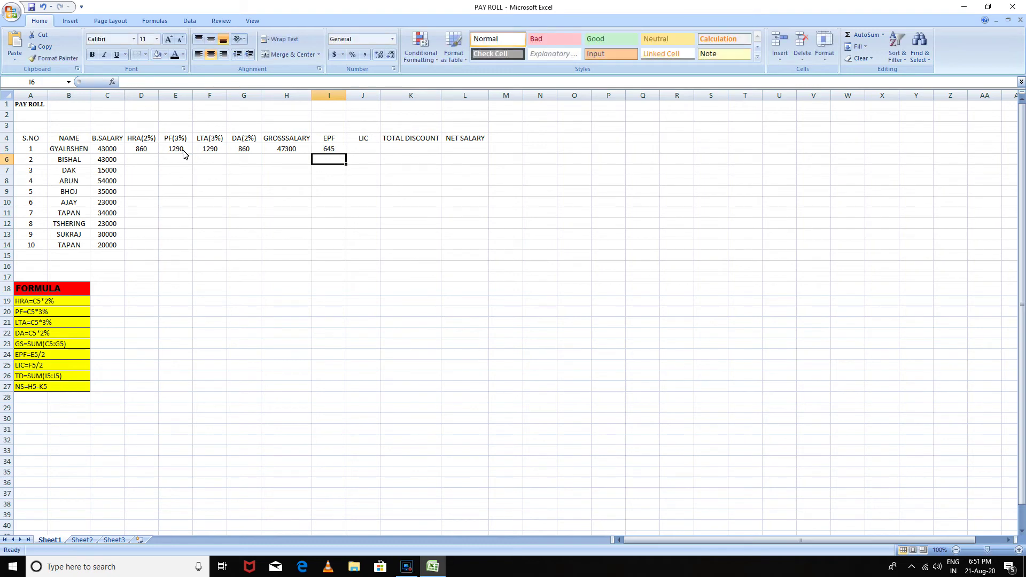
Step: Calculate the first employee's LIC in cell J5 with the formula =F5/2
left_click(358, 150)
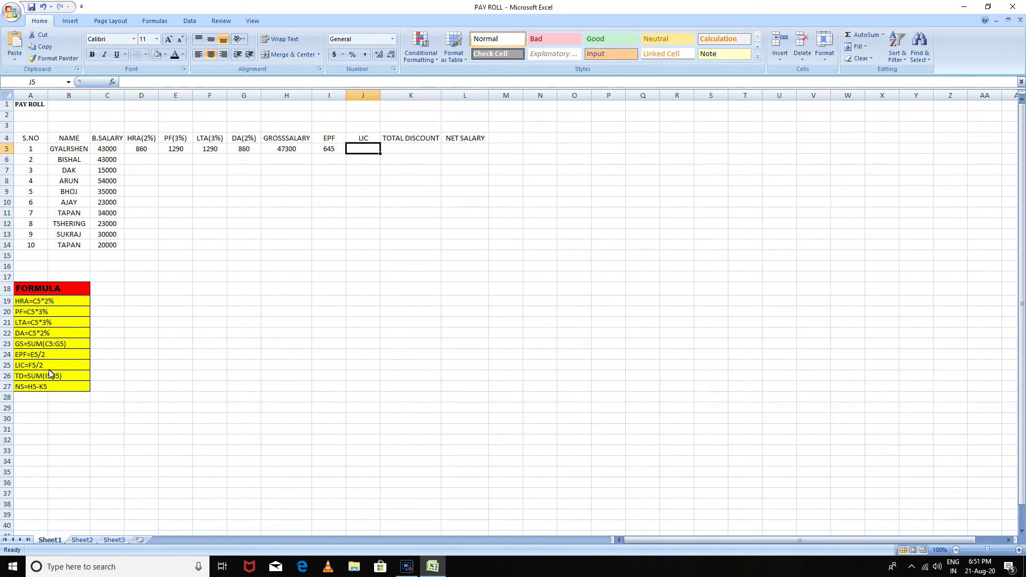
type("=")
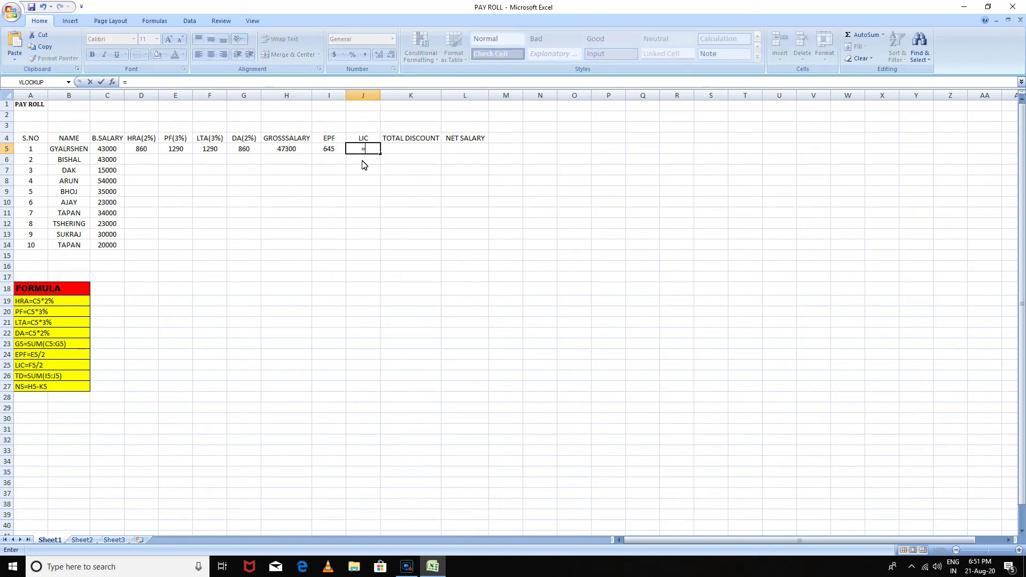
left_click(210, 154)
type("/2")
key("Return")
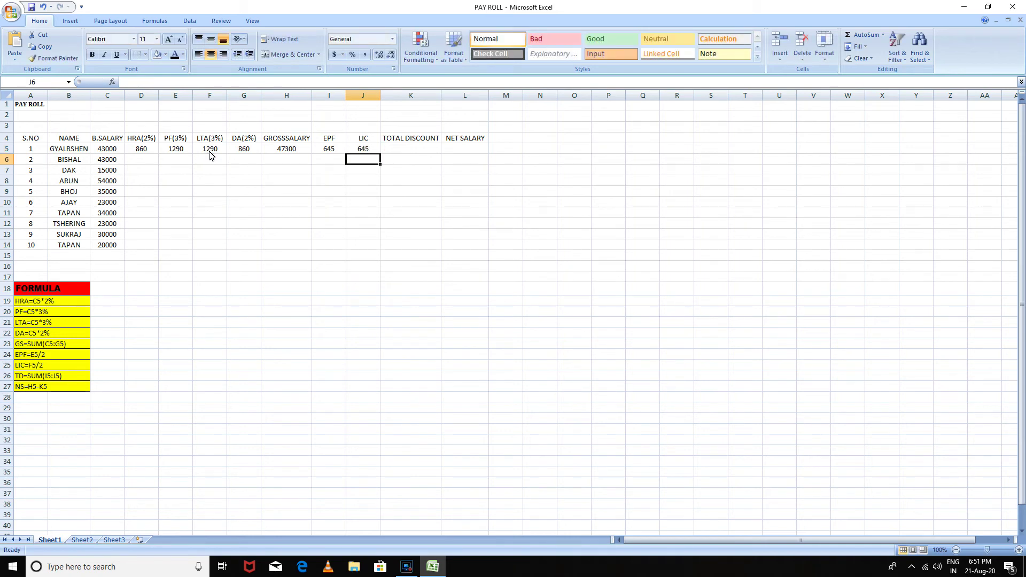
Step: Calculate the first employee's total discount in cell K5 with the formula =SUM(I5:J5)
left_click(407, 151)
type("=")
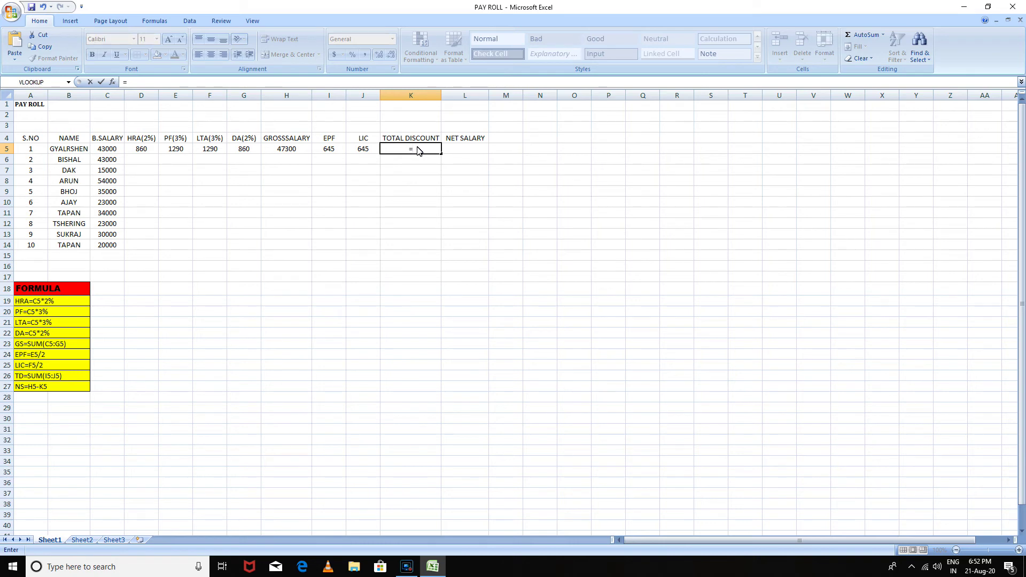
type("SUM")
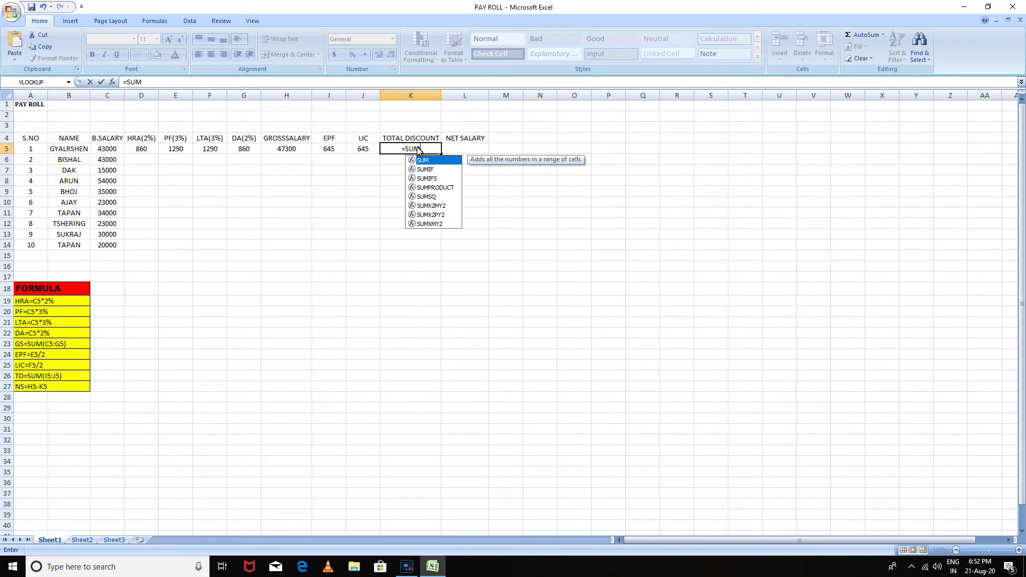
type("9")
key("BackSpace")
type("(")
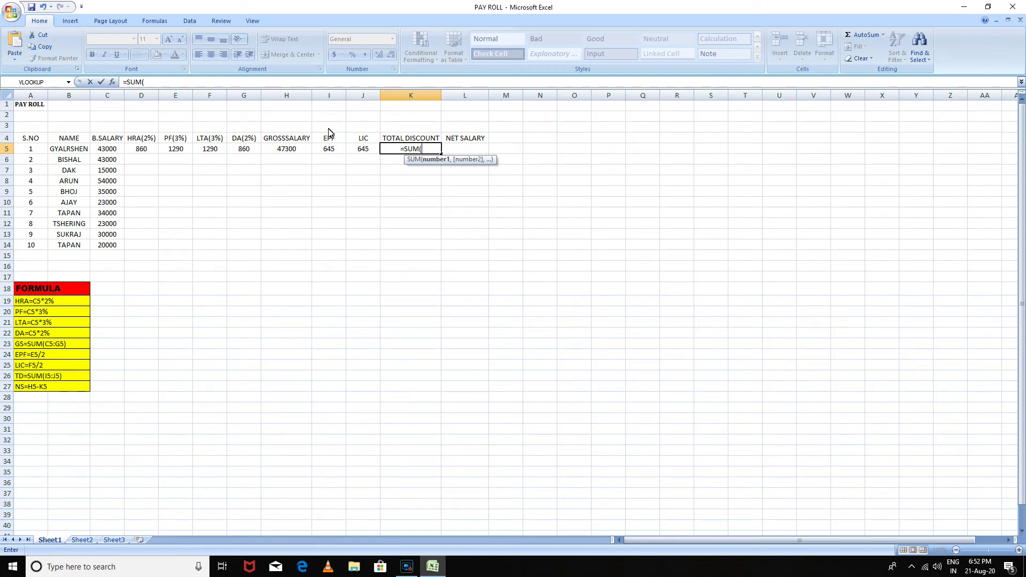
left_click_drag(338, 151, 373, 154)
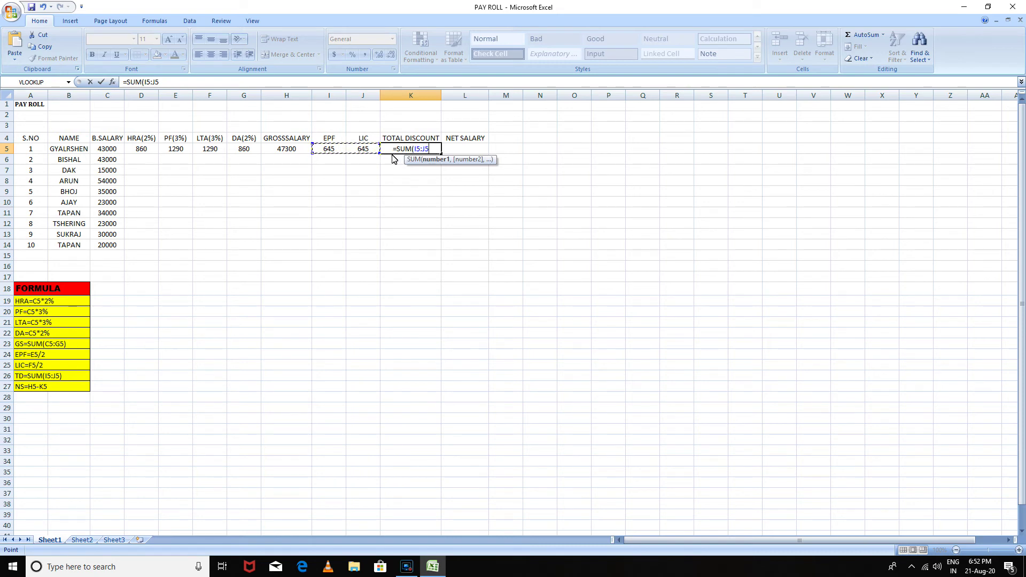
type(")")
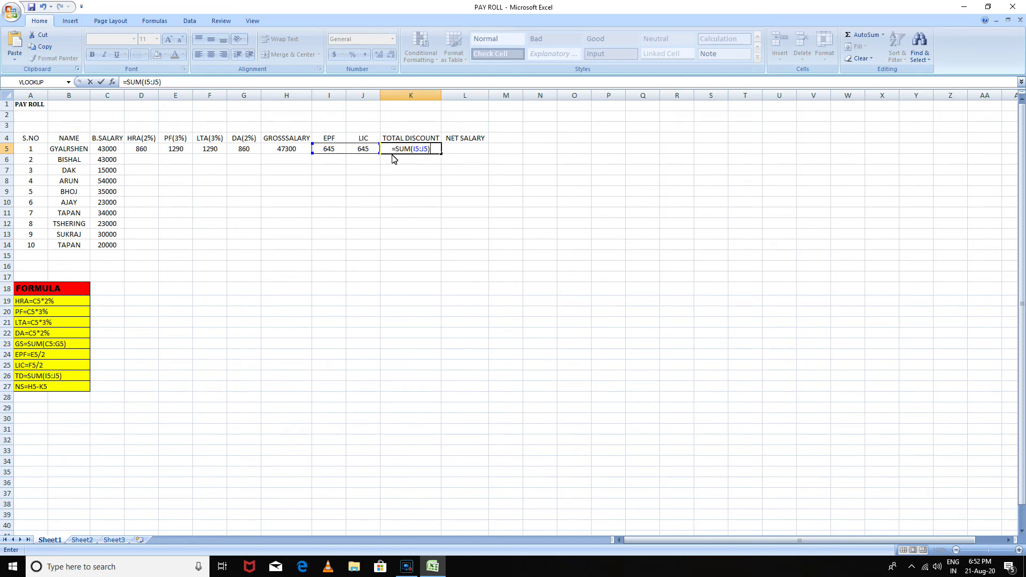
key("Return")
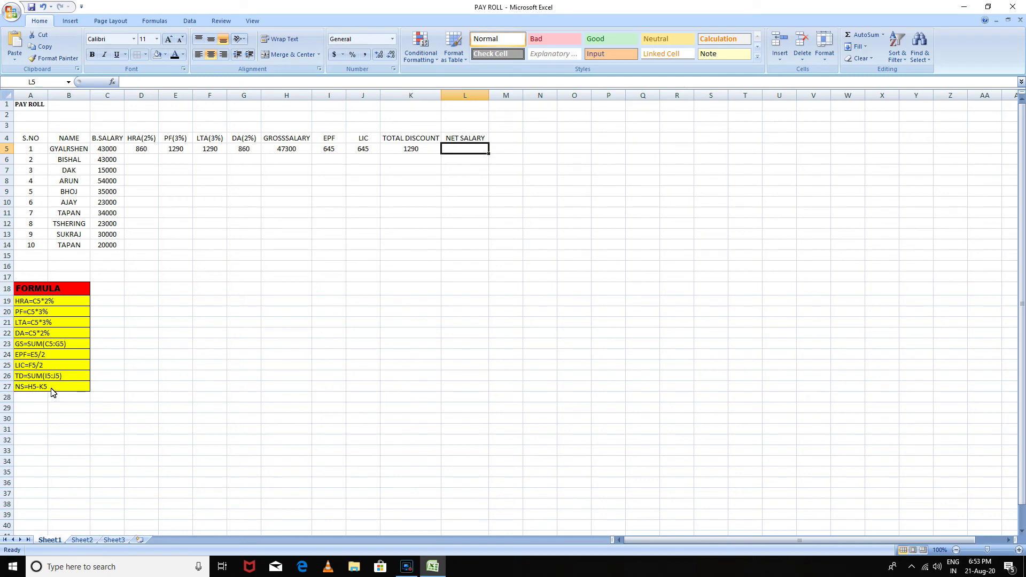
Step: Calculate the first employee's net salary in cell L5 with the formula =H5-K5
type("=")
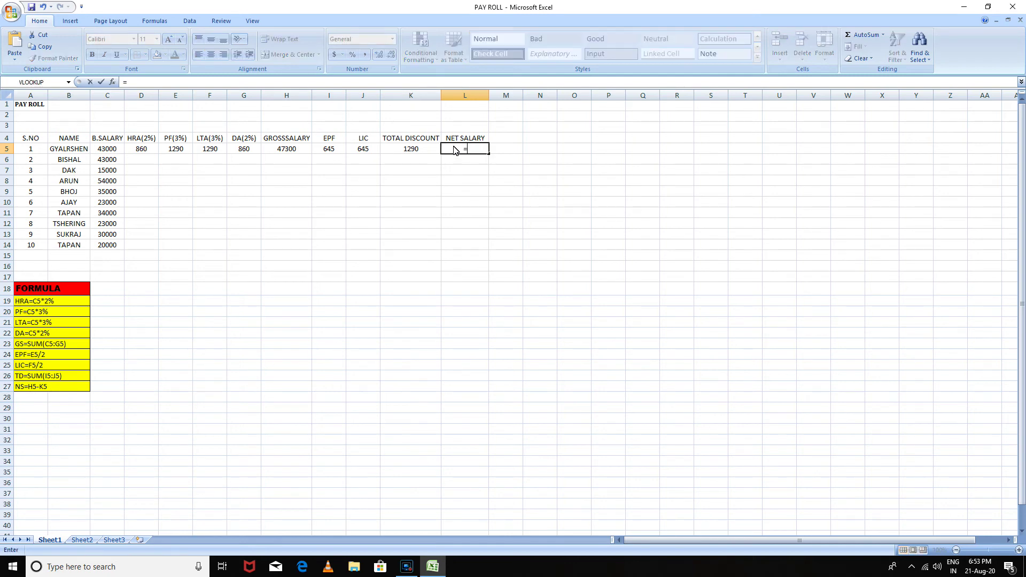
left_click(298, 154)
type("-")
left_click(427, 151)
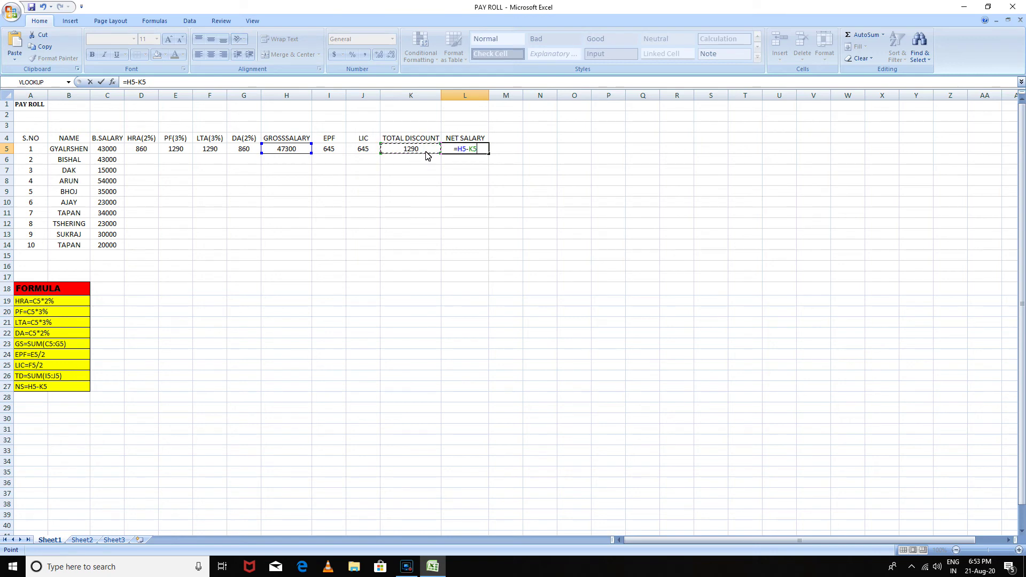
key("Return")
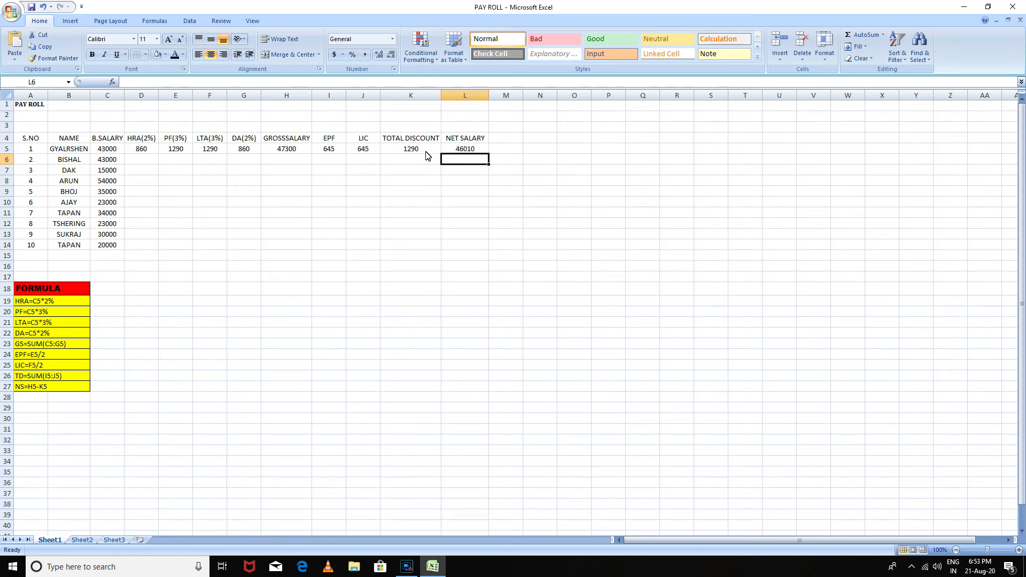
left_click(470, 150)
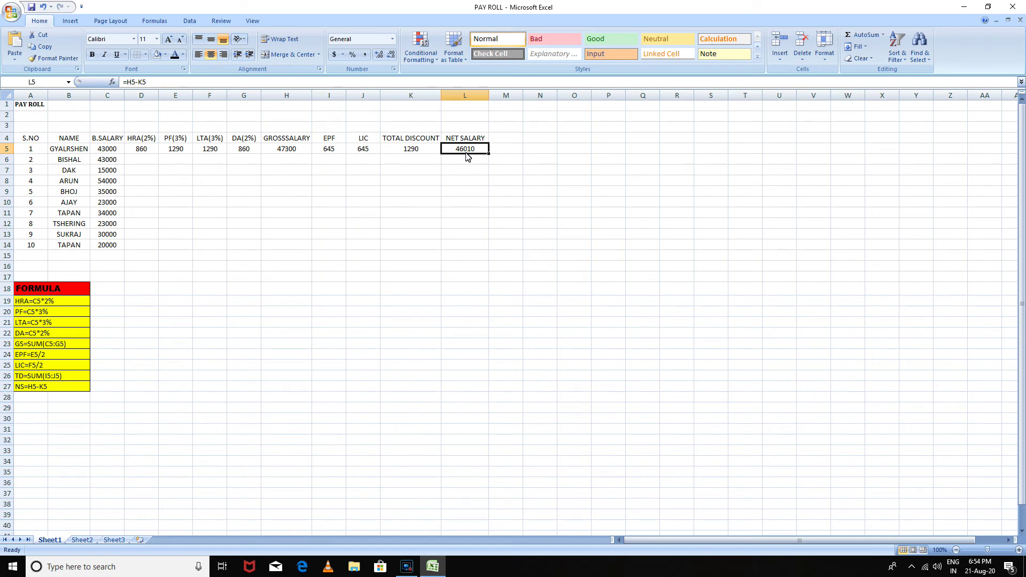
left_click(75, 163)
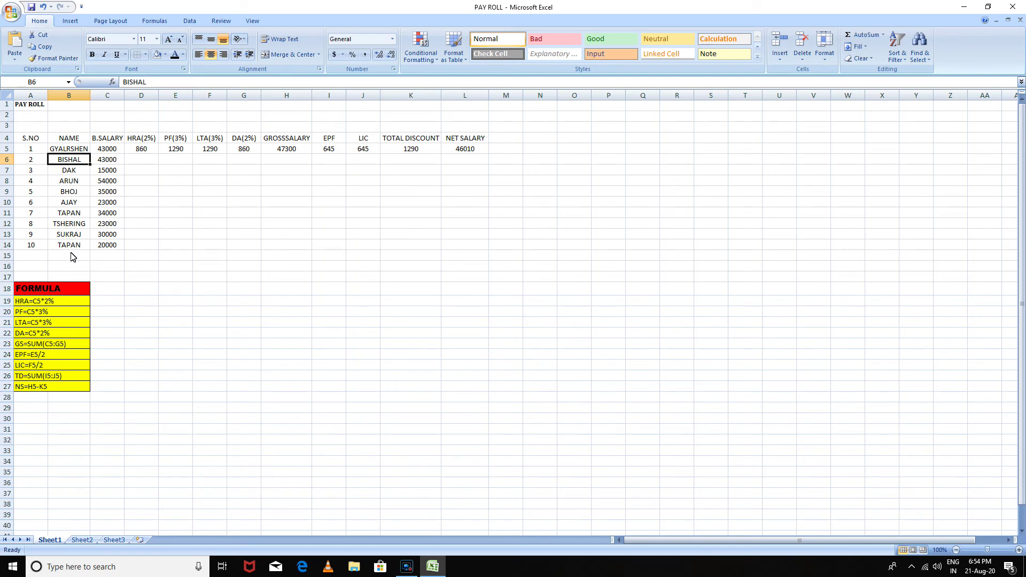
left_click(403, 572)
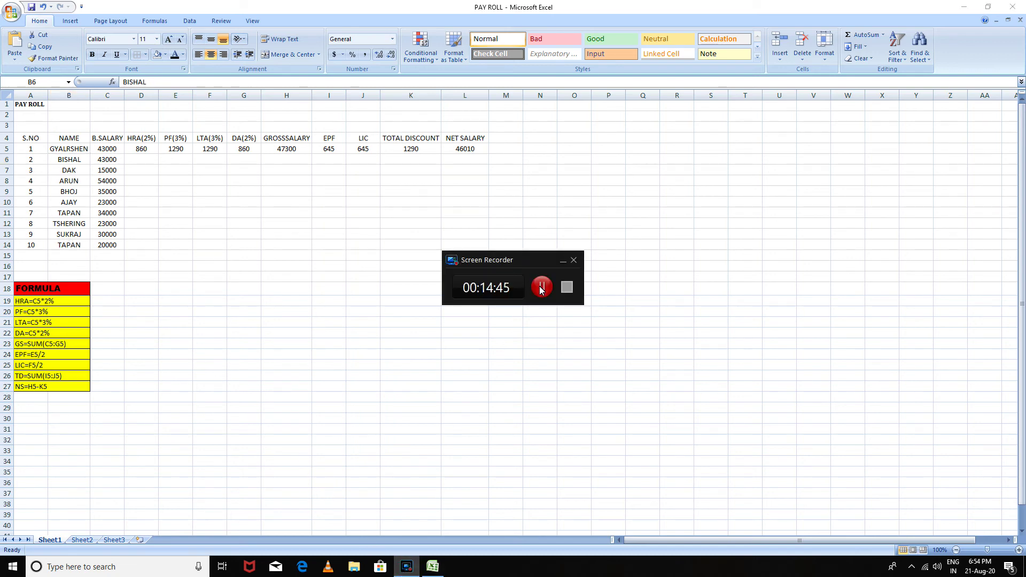
left_click(541, 288)
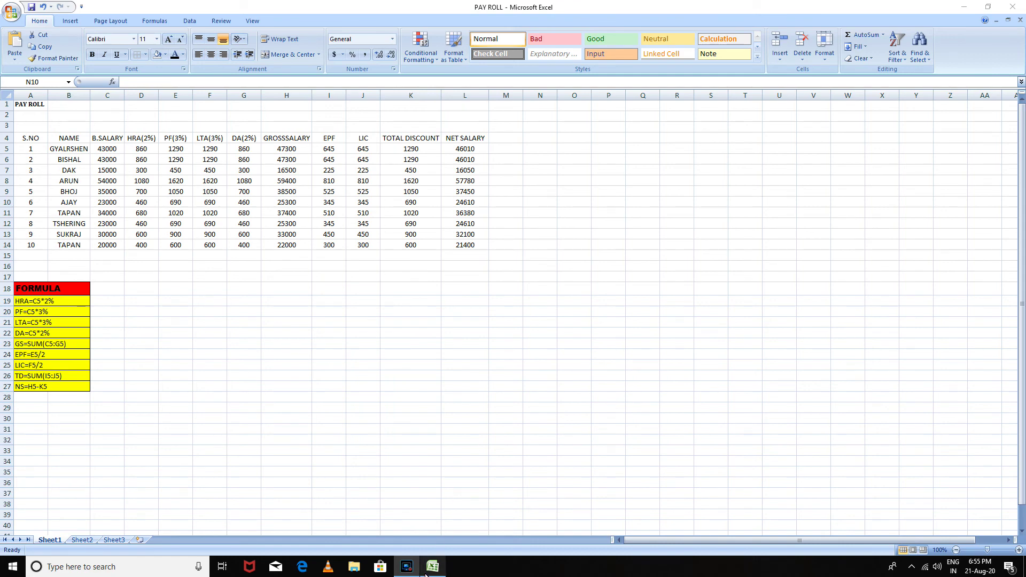
left_click(406, 571)
left_click(406, 571)
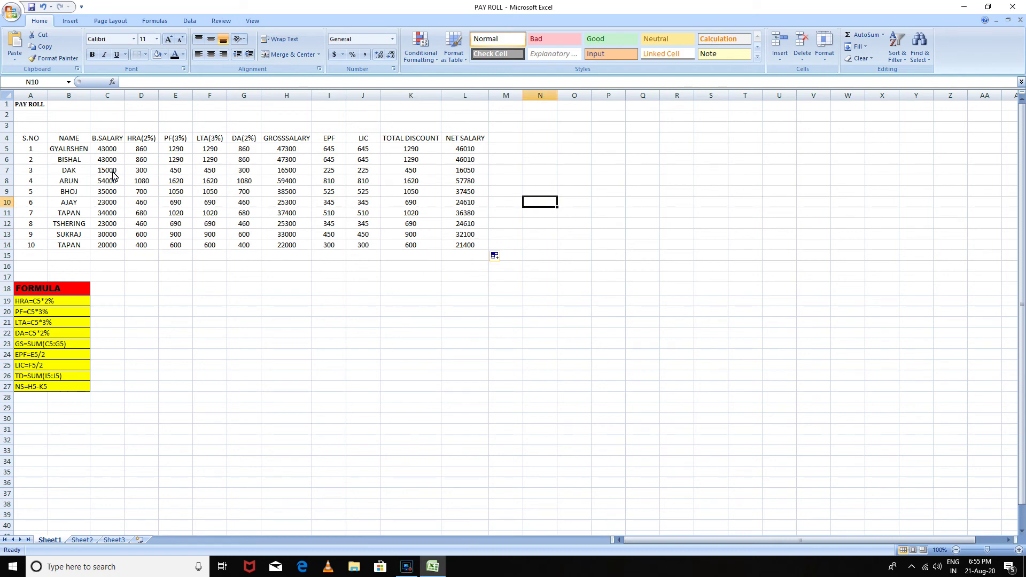
left_click_drag(474, 161, 469, 246)
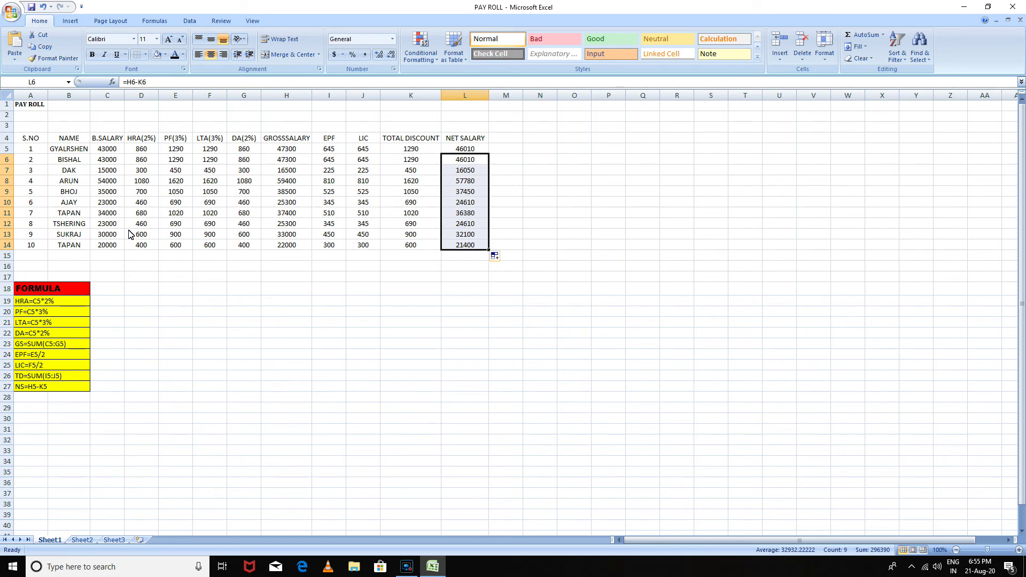
left_click(29, 109)
left_click(64, 108)
left_click(116, 110)
left_click(140, 109)
left_click(174, 108)
left_click(215, 109)
left_click(243, 108)
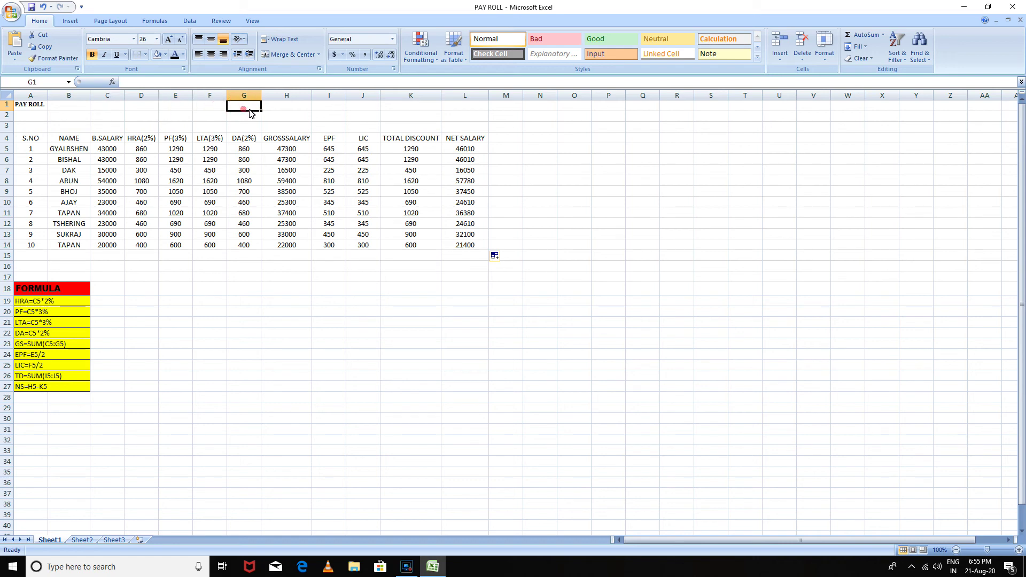
left_click(289, 108)
left_click(324, 108)
left_click(355, 107)
left_click(400, 108)
left_click(466, 108)
left_click(473, 118)
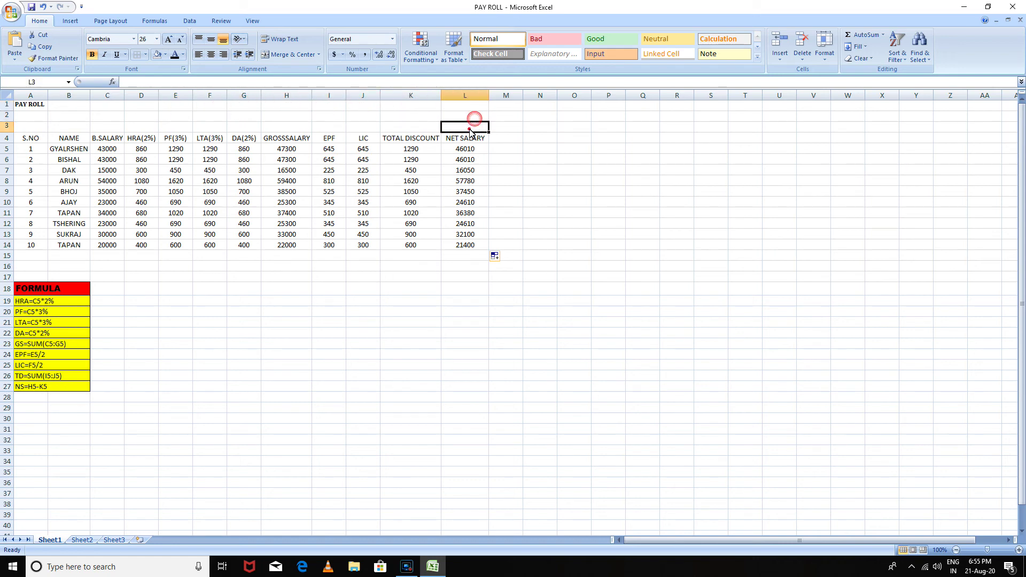
left_click(437, 128)
left_click(351, 130)
left_click(333, 127)
left_click(278, 129)
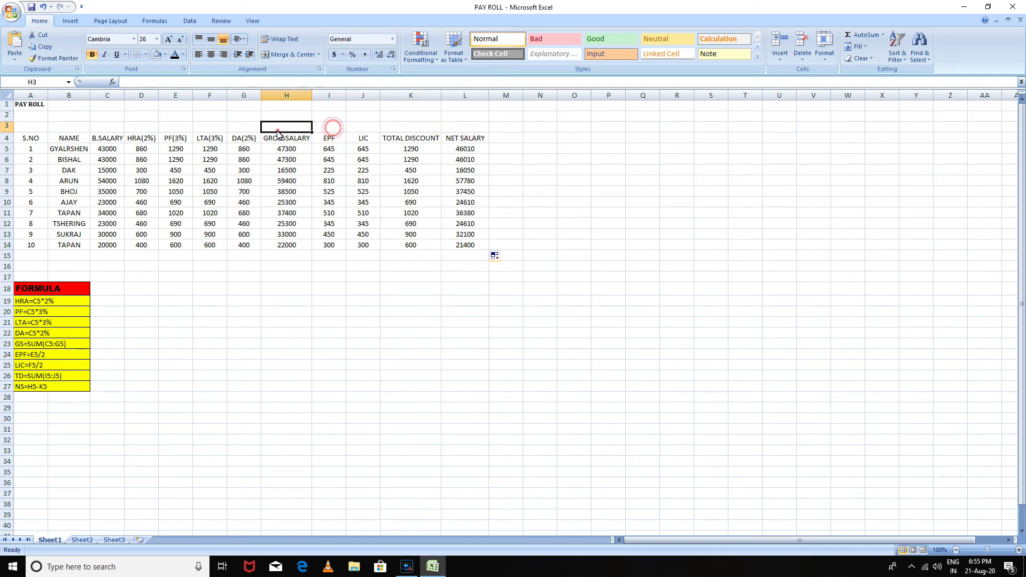
left_click(206, 127)
Step: Merge and center the PAY ROLL title across A1:L3 and enlarge its font size to 36
left_click_drag(36, 104, 484, 129)
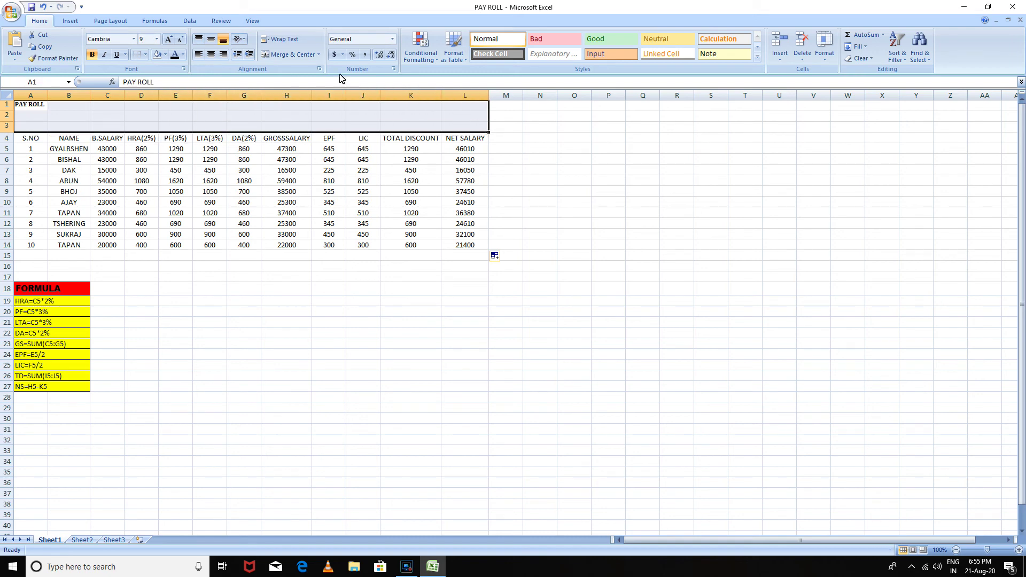
left_click(305, 57)
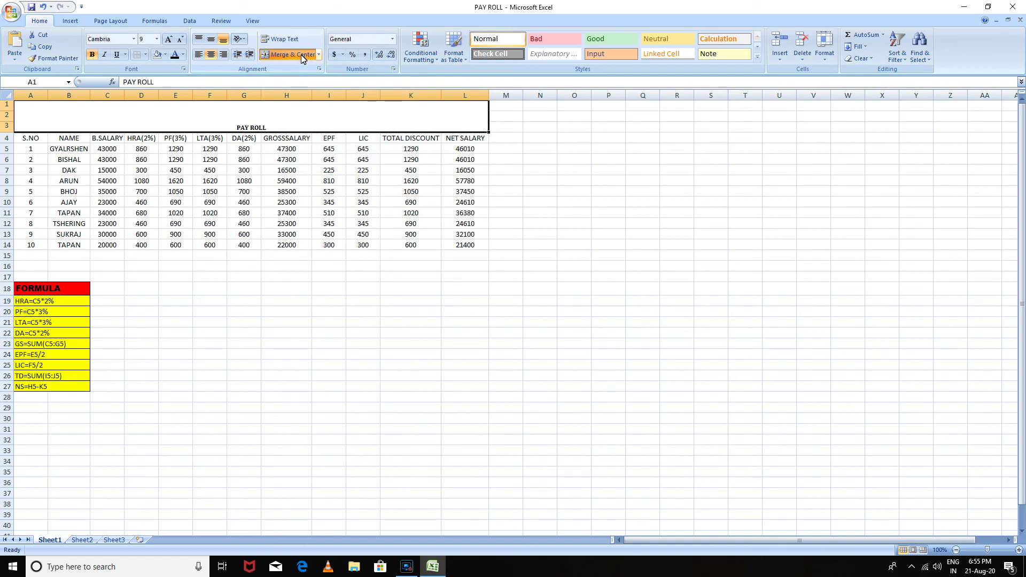
left_click(169, 41)
left_click(169, 41)
left_click(169, 41)
left_click(169, 41)
left_click(169, 41)
left_click(169, 41)
left_click(169, 41)
left_click(169, 40)
left_click(169, 41)
left_click(169, 41)
left_click(169, 40)
left_click(169, 41)
left_click(169, 41)
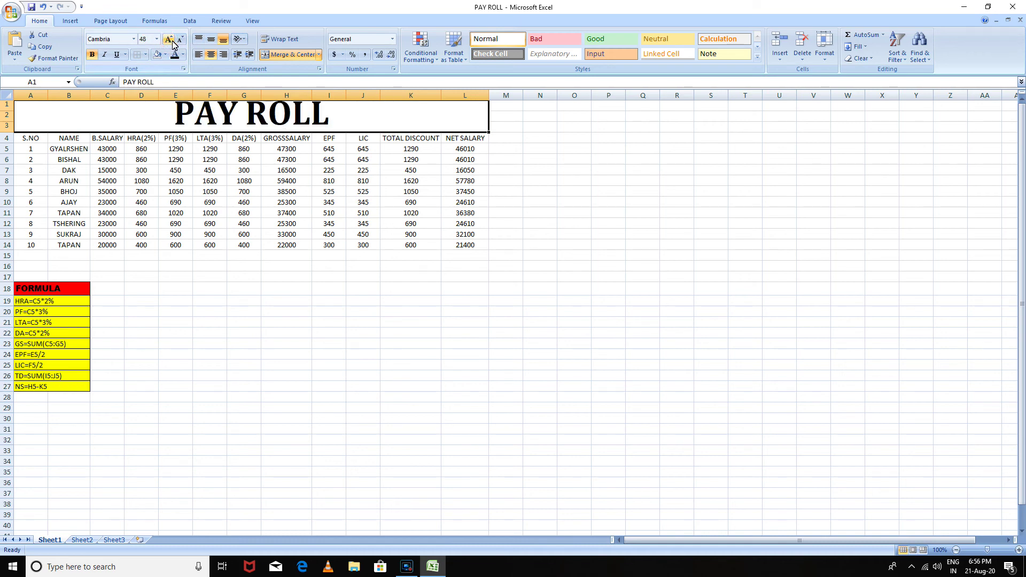
left_click(180, 40)
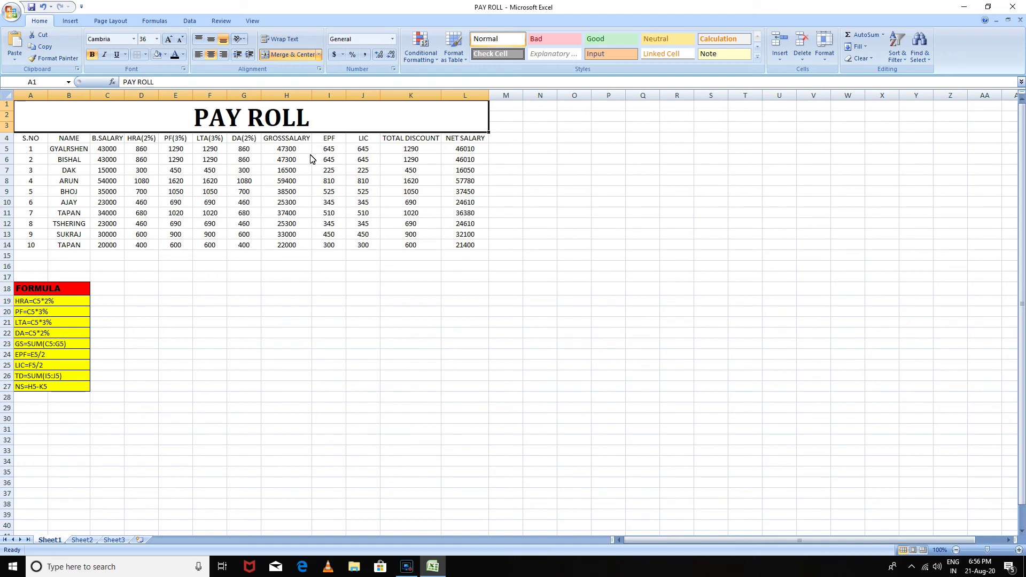
Step: Fill the merged PAY ROLL title cell with the standard light green color
left_click(165, 56)
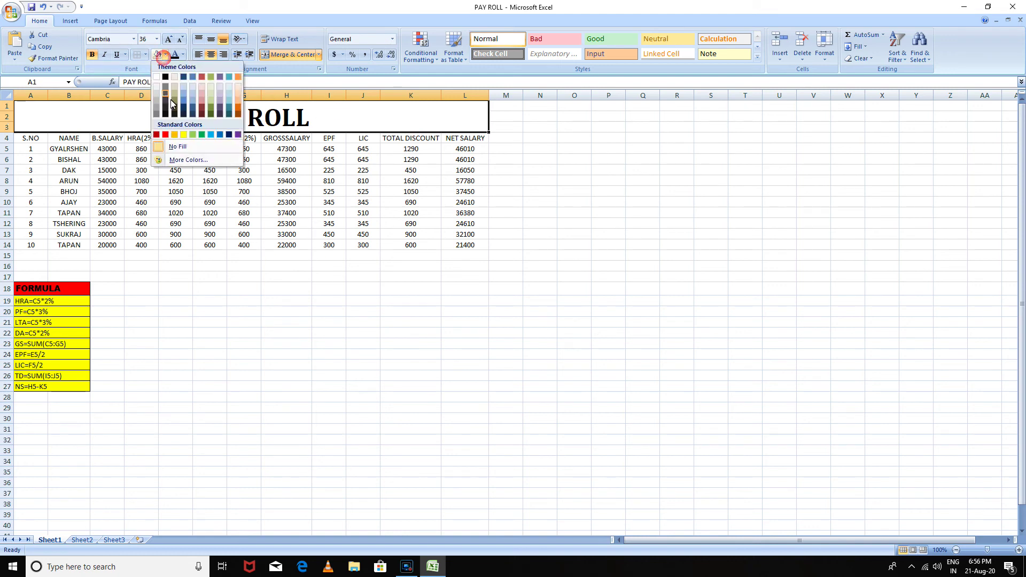
left_click(192, 137)
left_click(270, 170)
Step: Make the column headings in A4:L4, from S.NO to NET SALARY, bold
left_click_drag(33, 139, 463, 137)
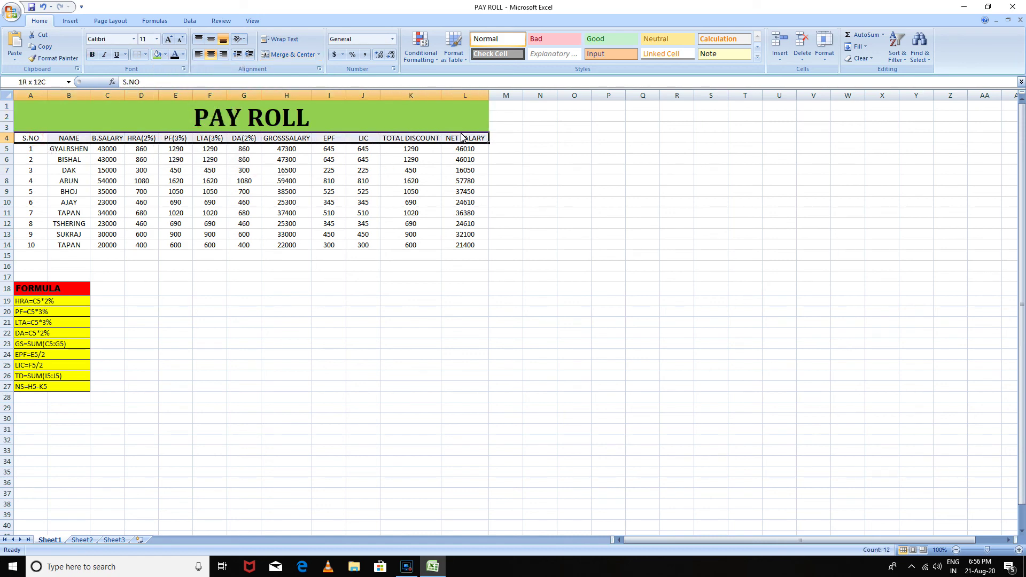
left_click(91, 54)
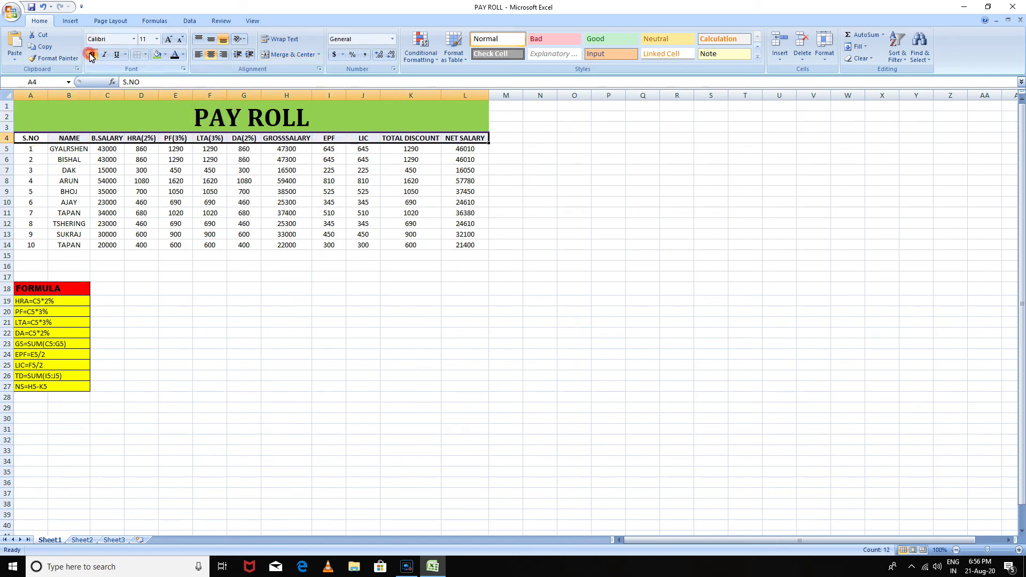
left_click(167, 39)
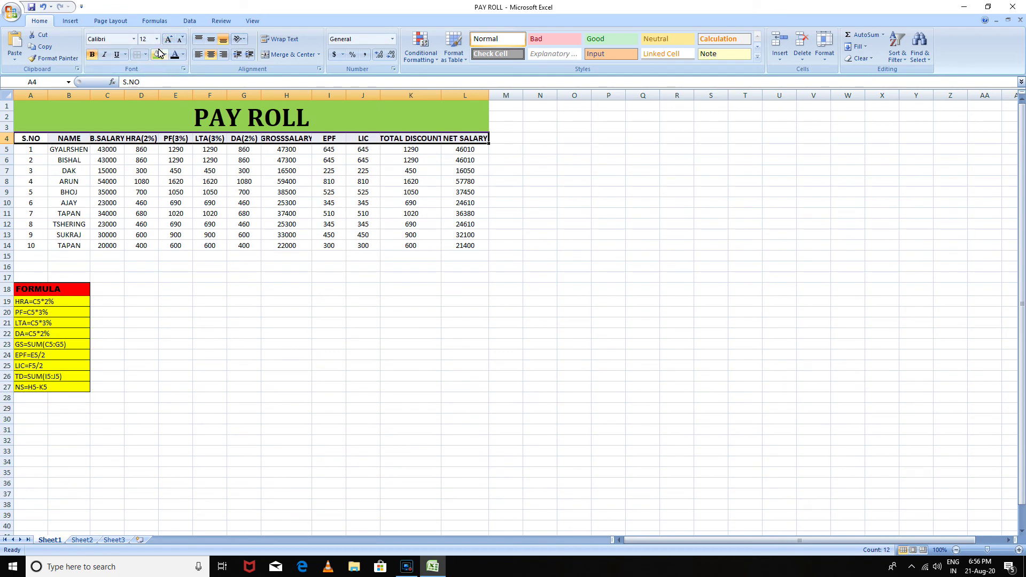
left_click(168, 39)
left_click(168, 40)
left_click(167, 40)
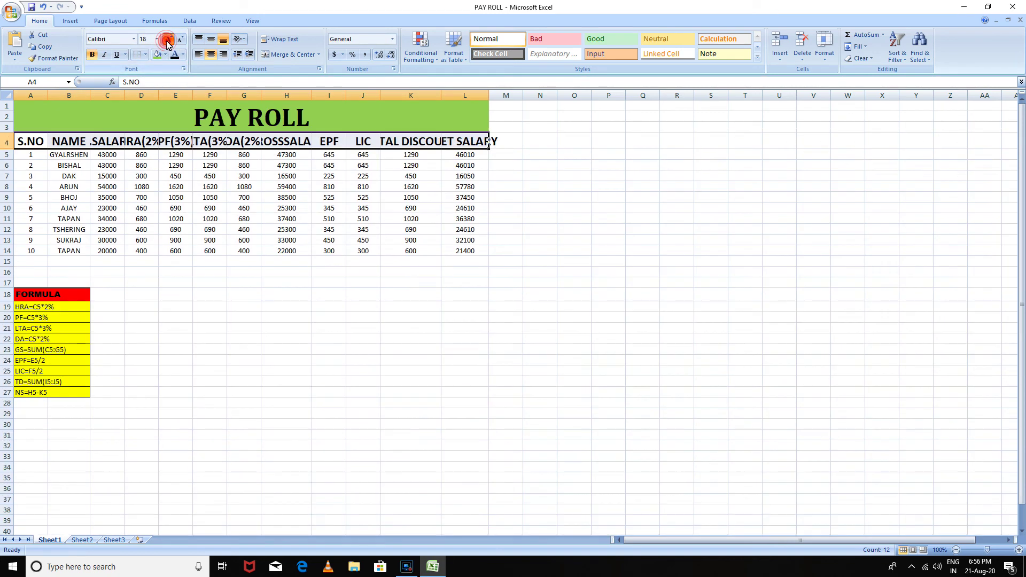
left_click(180, 40)
left_click(180, 40)
left_click(181, 41)
left_click(181, 40)
left_click(180, 40)
left_click(169, 41)
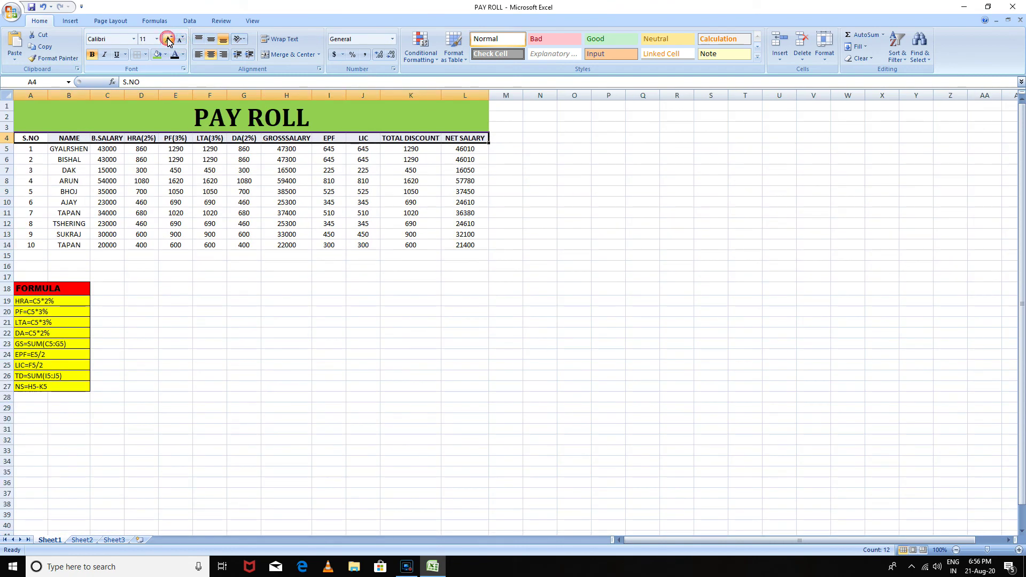
Step: Fill the column heading cells A4:L4 with the standard yellow color
left_click(156, 39)
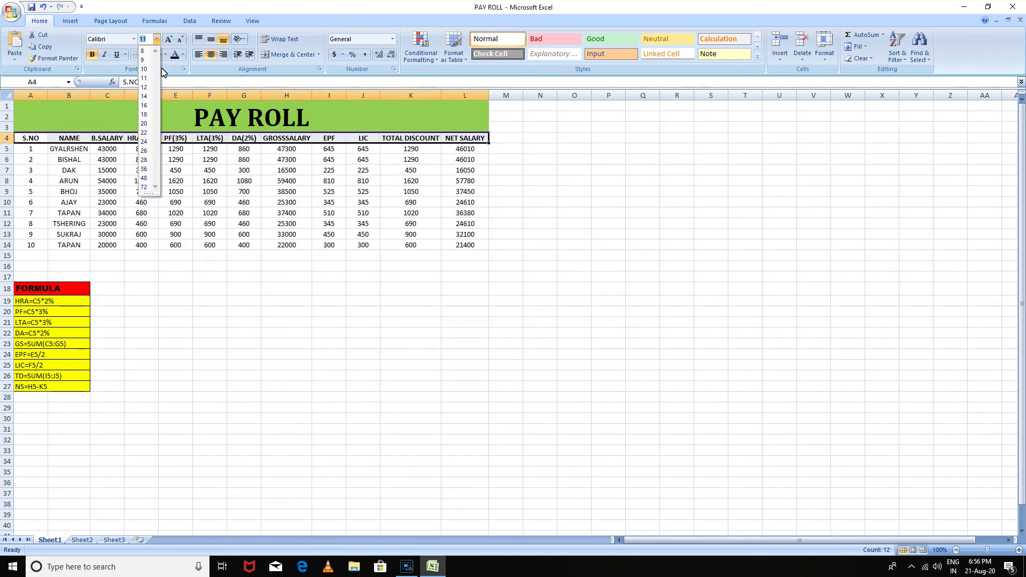
left_click(195, 137)
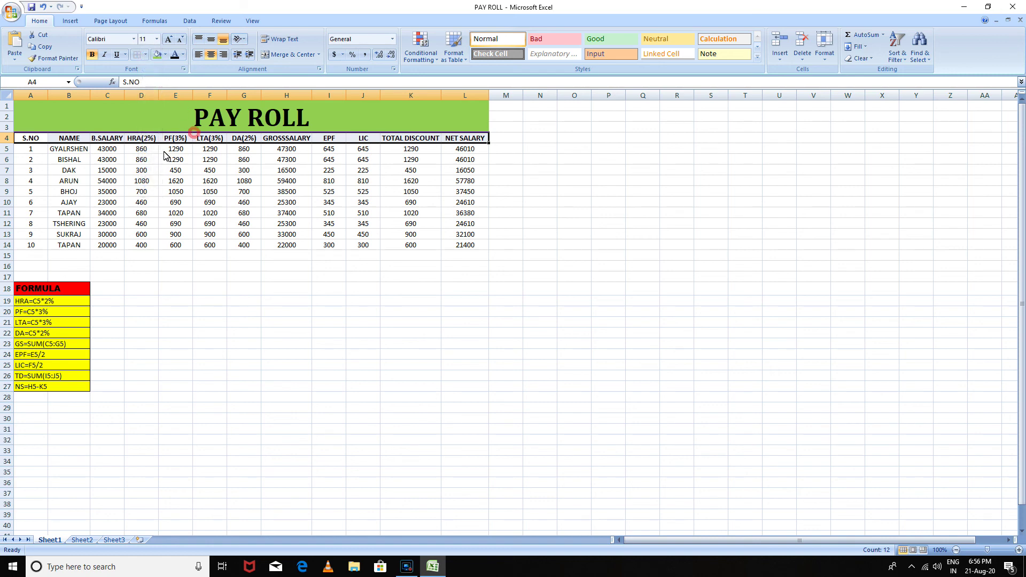
left_click(158, 55)
left_click(164, 55)
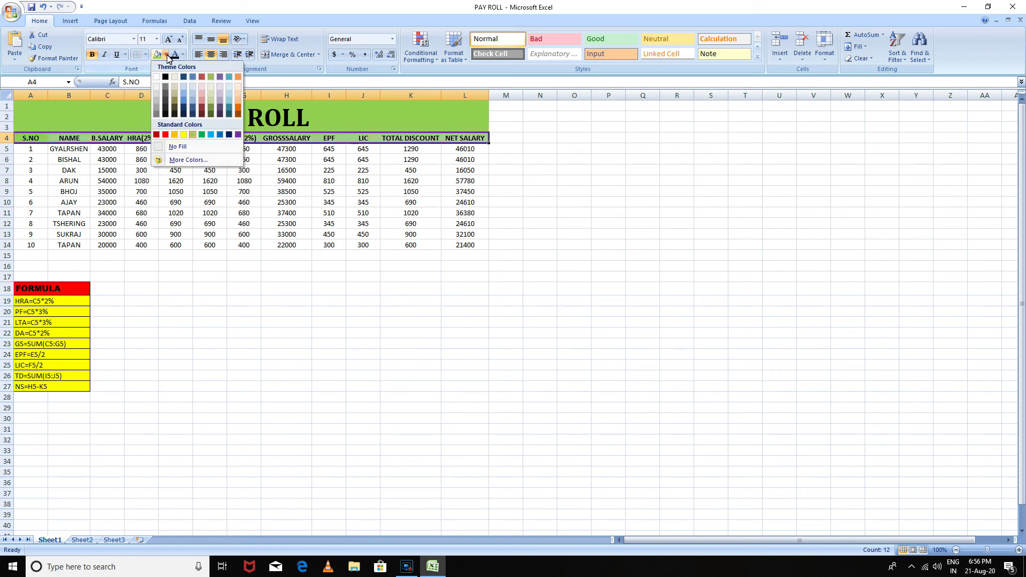
left_click(185, 137)
left_click_drag(286, 191, 286, 180)
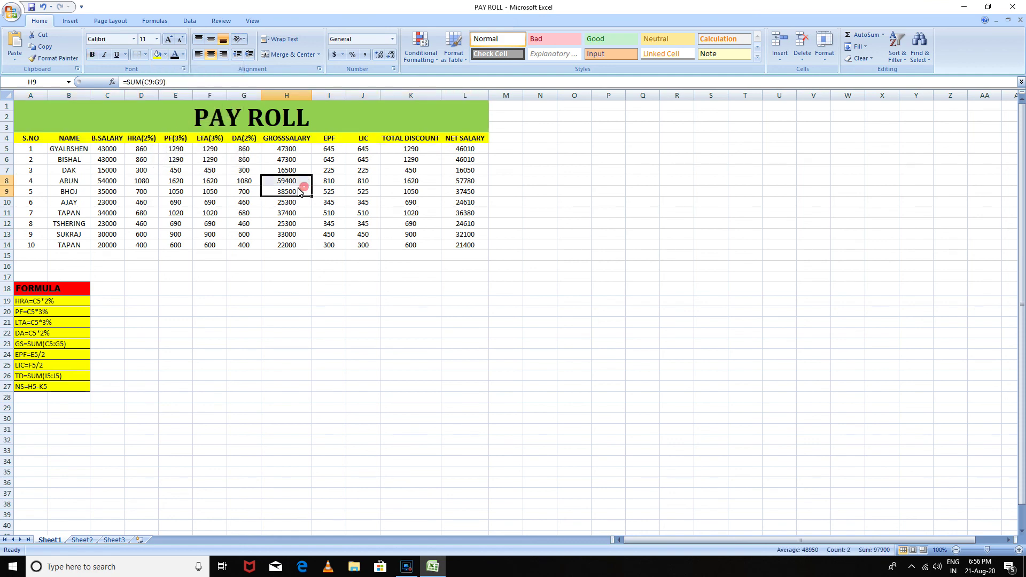
Step: Fill the serial numbers A5:A14 with a light orange and the names B5:B14 with a slightly deeper light orange
left_click_drag(25, 152, 40, 249)
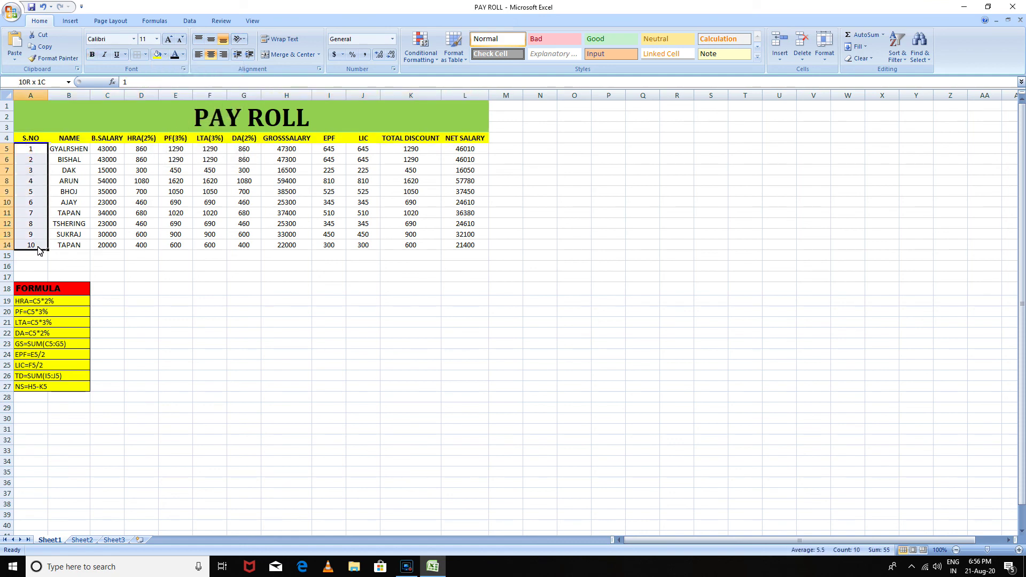
left_click(165, 54)
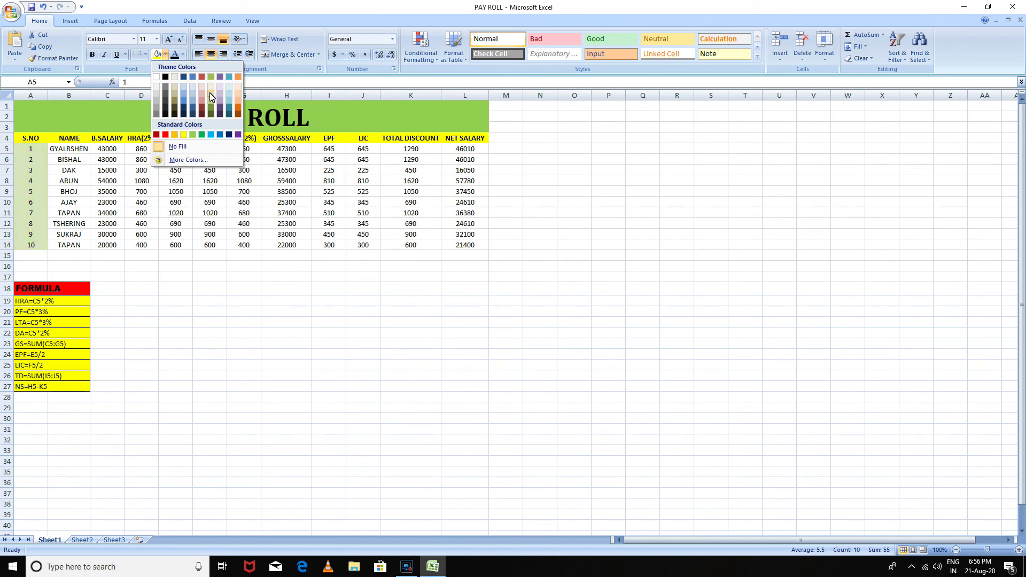
left_click(236, 97)
left_click_drag(83, 154, 82, 246)
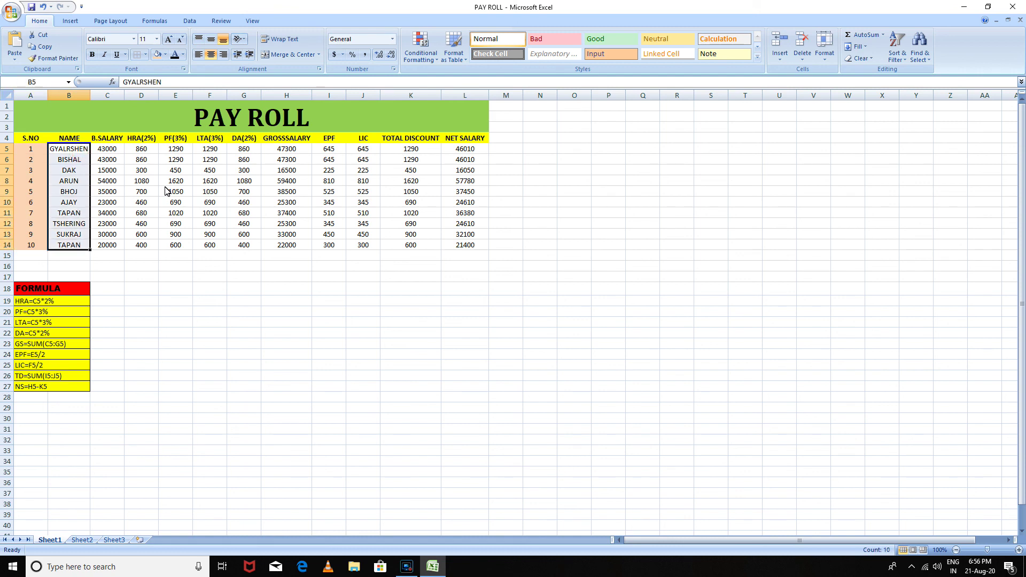
left_click(167, 54)
left_click(239, 98)
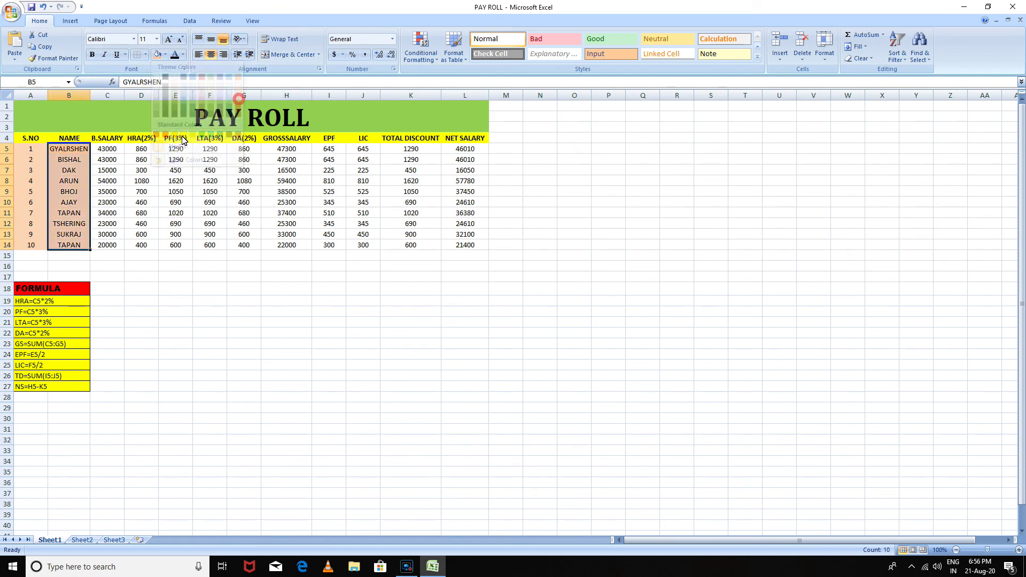
Step: Fill the B.SALARY cells C5:C14 with dark orange and the HRA cells D5:D14 with the darkest orange-brown shade
left_click_drag(107, 150, 107, 246)
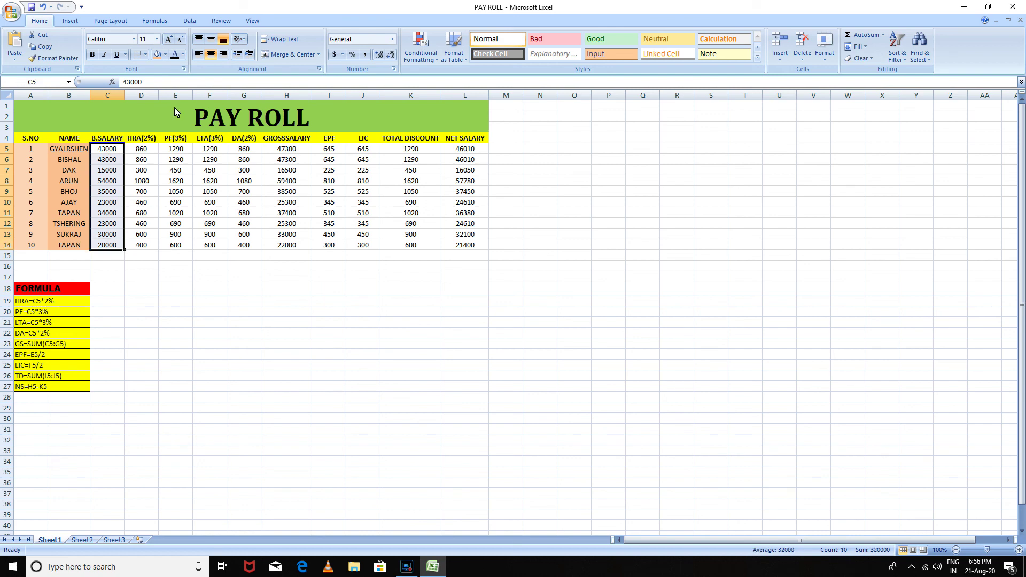
left_click(165, 55)
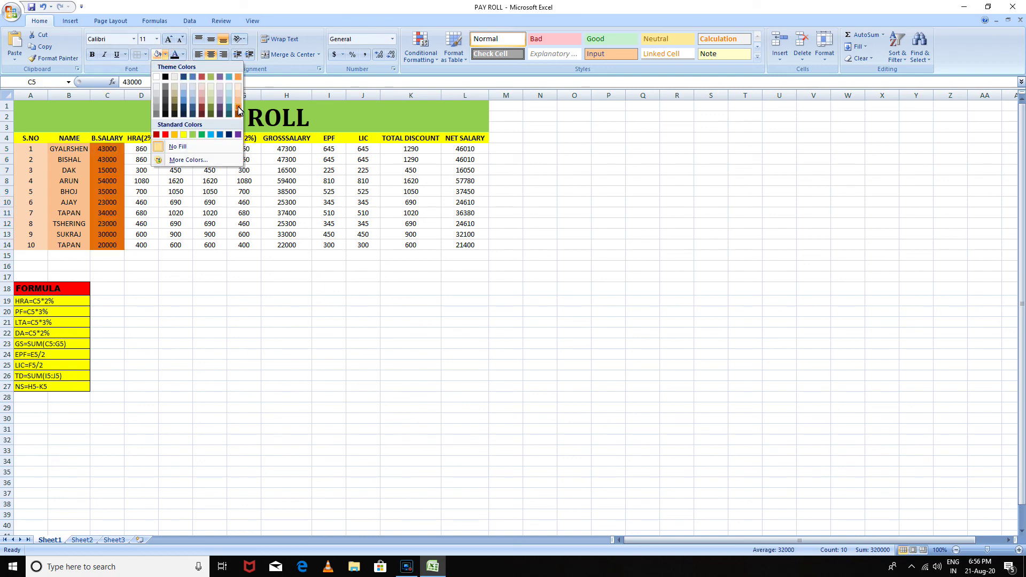
left_click(238, 106)
left_click_drag(141, 150, 142, 247)
left_click(165, 55)
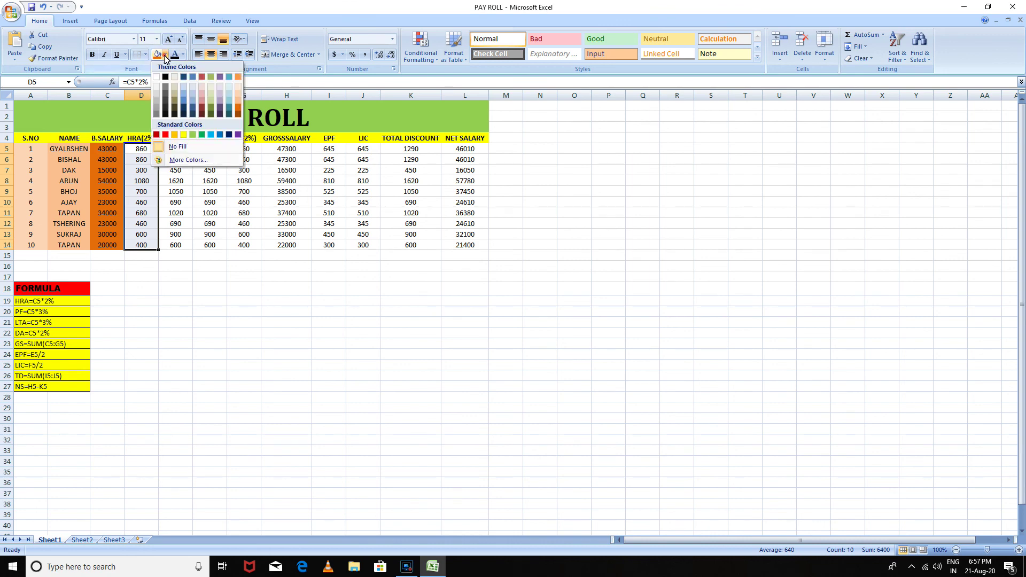
left_click(239, 112)
Step: Fill the PF cells E5:E14 with the base orange theme color and the LTA cells F5:F14 with light olive green
left_click_drag(181, 152, 184, 249)
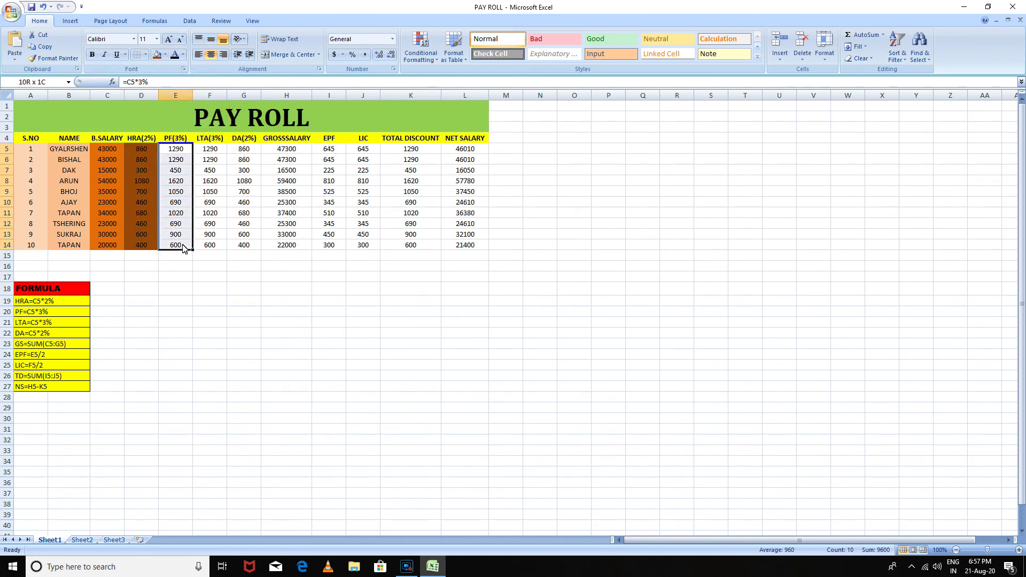
left_click(167, 56)
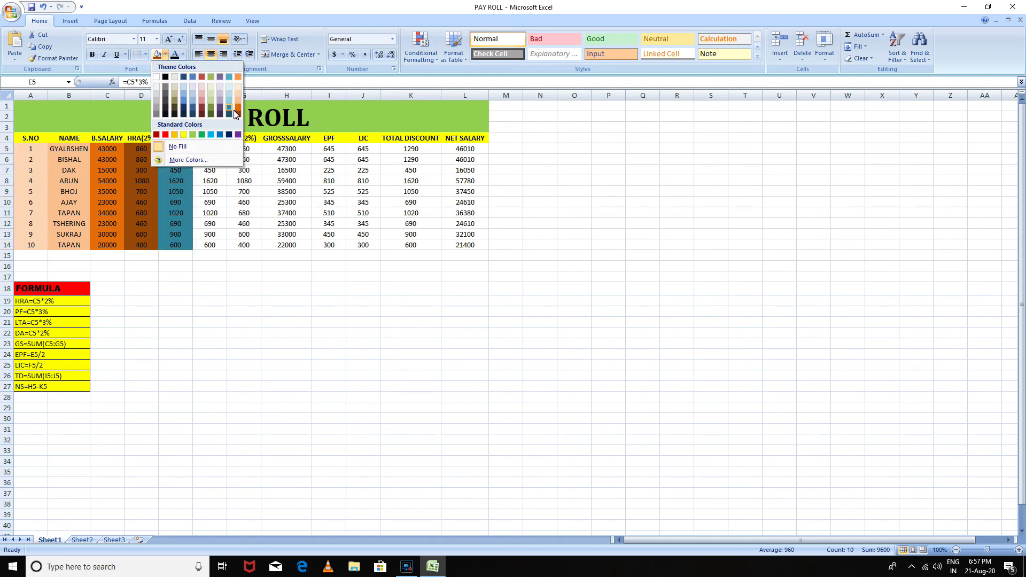
left_click(237, 78)
left_click_drag(211, 152, 215, 247)
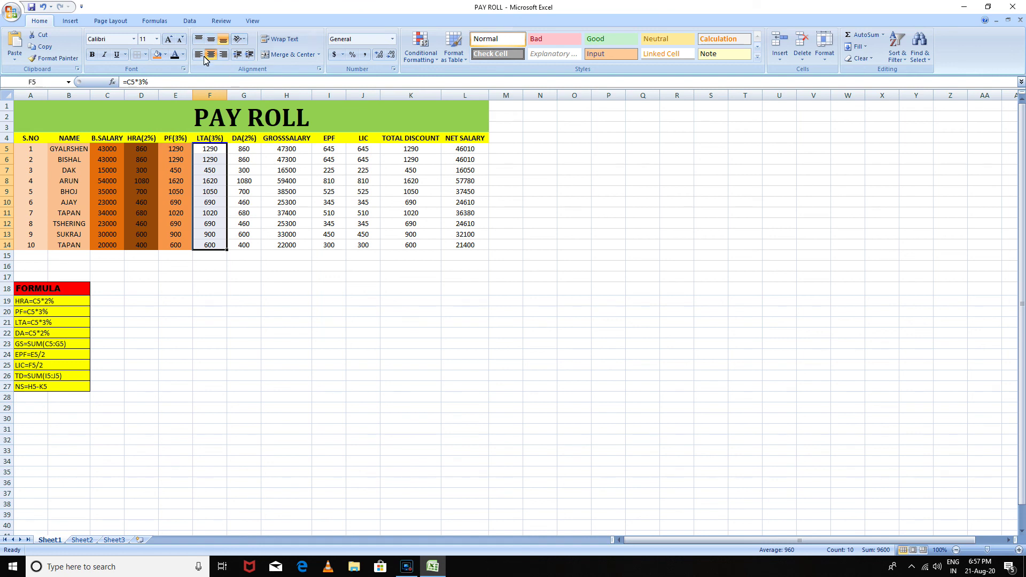
left_click(166, 54)
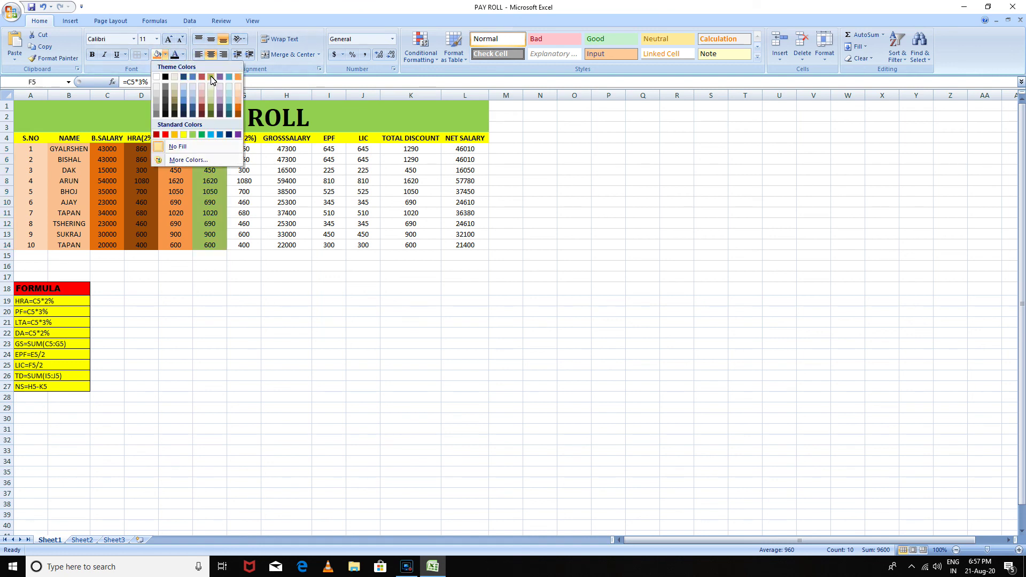
left_click(211, 92)
Step: Fill the DA cells G5:G14 with dark olive green and the GROSSSALARY cells H5:H14 with a medium tan
left_click_drag(244, 150, 245, 247)
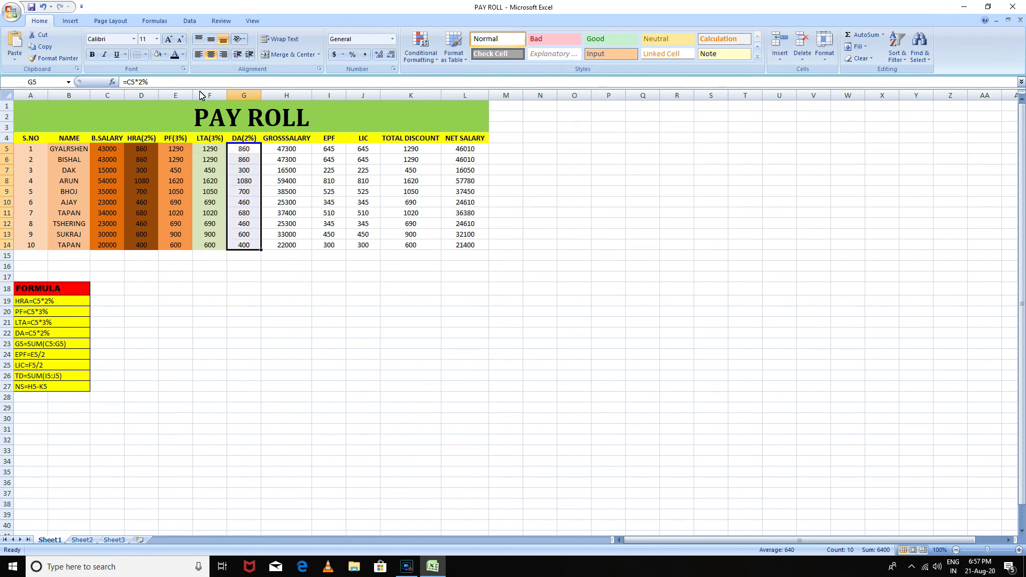
left_click(165, 55)
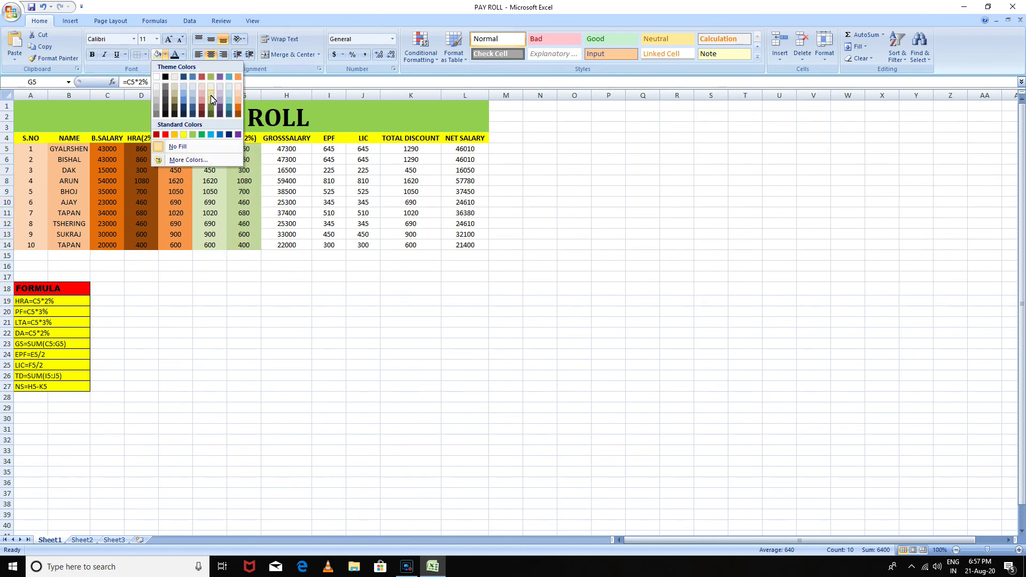
left_click(212, 111)
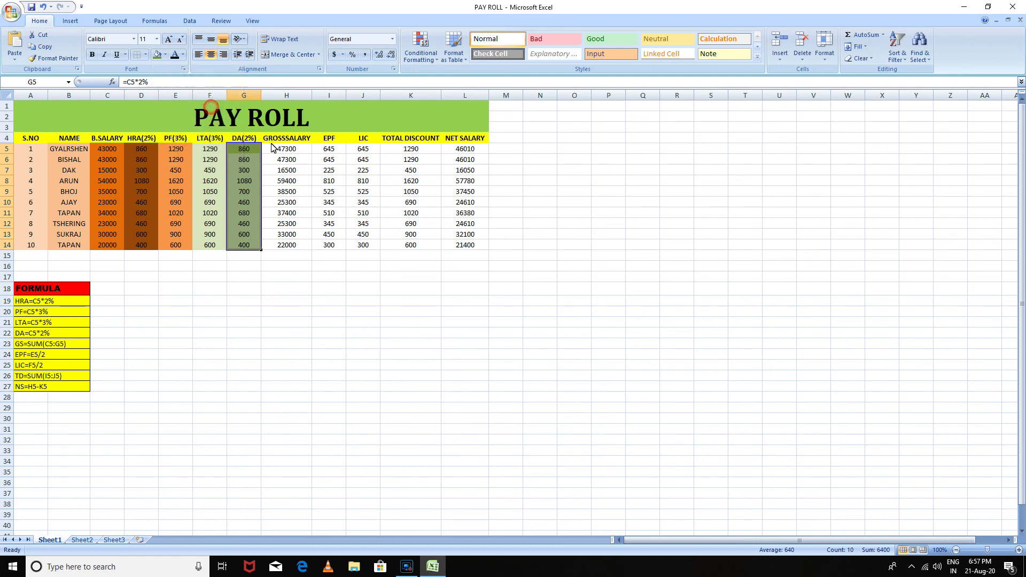
left_click_drag(296, 152, 294, 249)
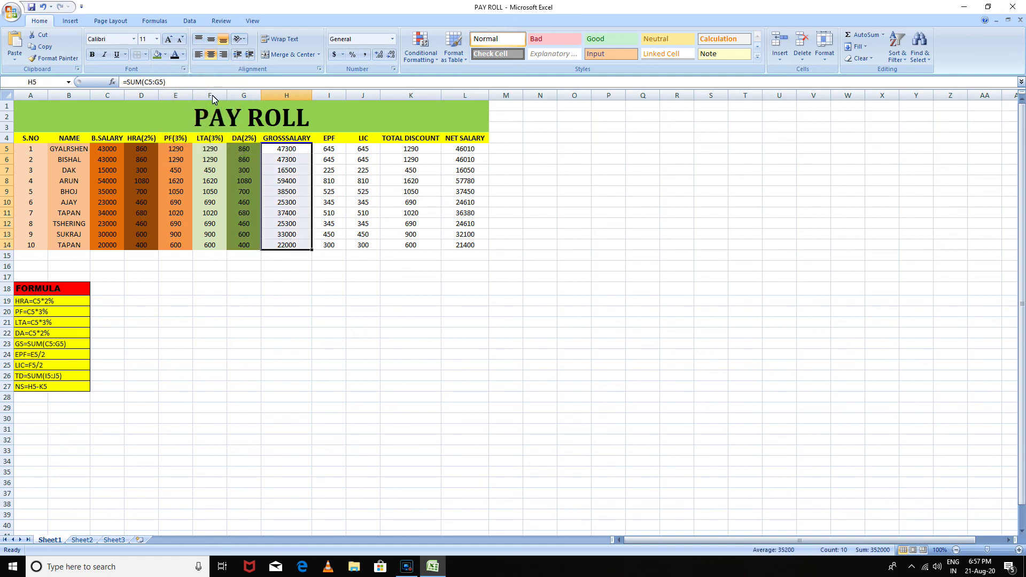
left_click(165, 54)
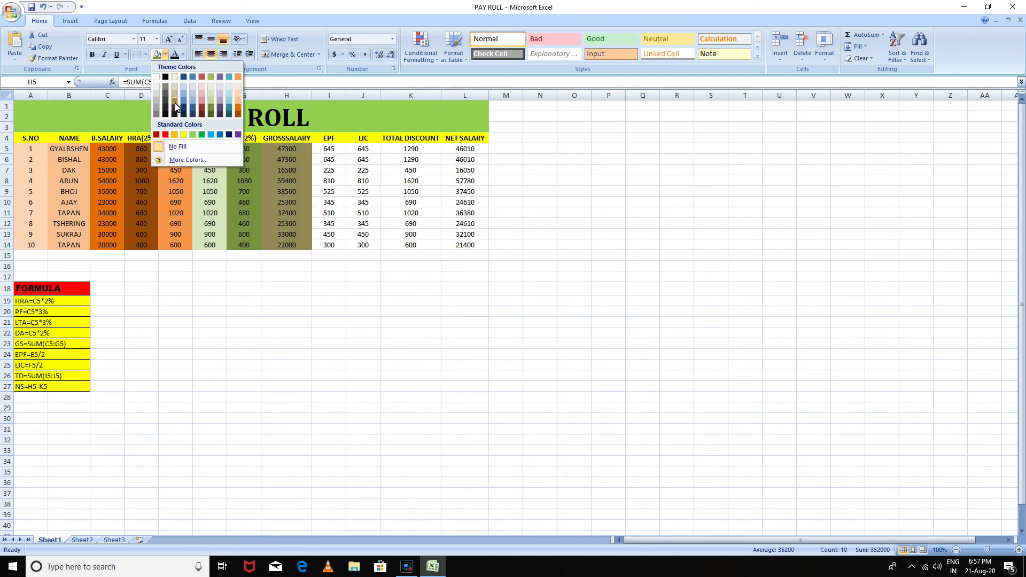
left_click(177, 100)
Step: Fill the EPF cells I5:I14 with the base blue theme color and the LIC cells J5:J14 with dark red
left_click_drag(329, 149, 328, 246)
left_click(165, 54)
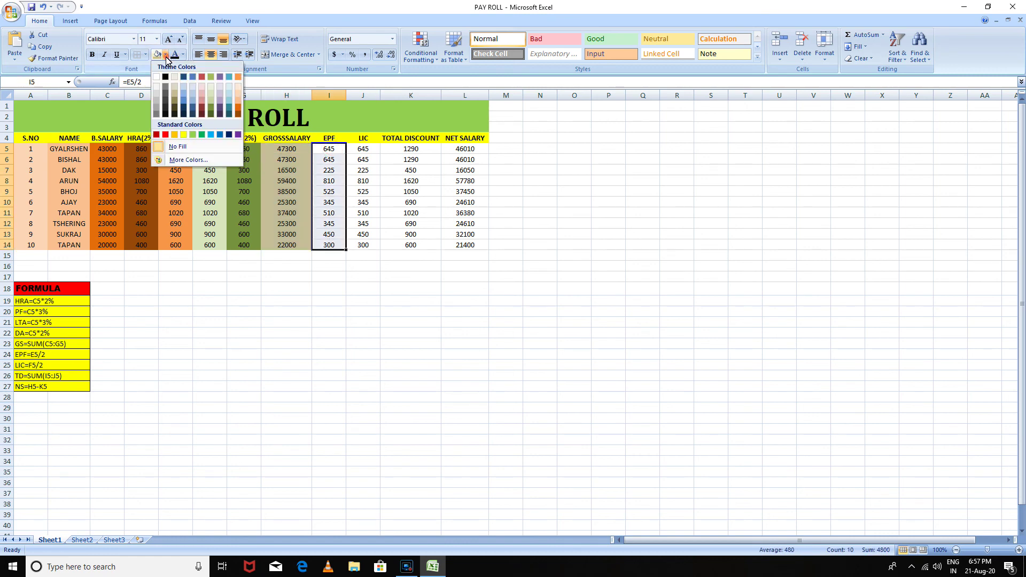
left_click(193, 80)
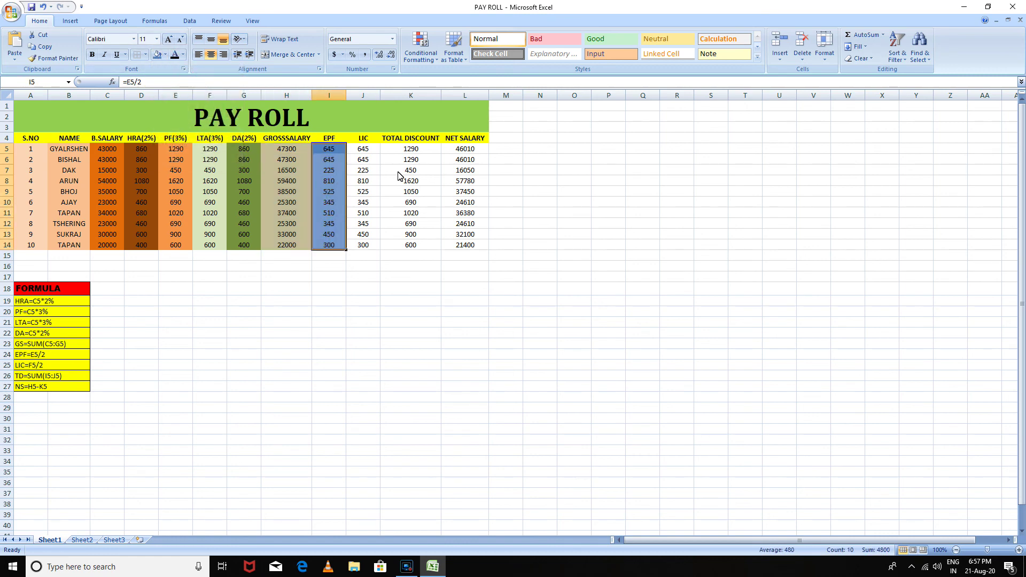
left_click_drag(363, 150, 371, 247)
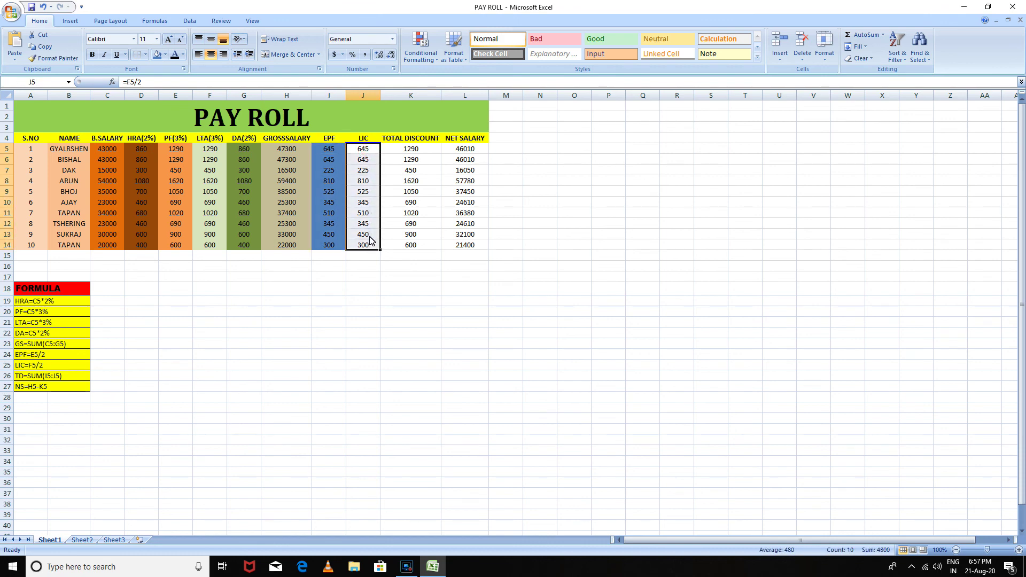
left_click(165, 55)
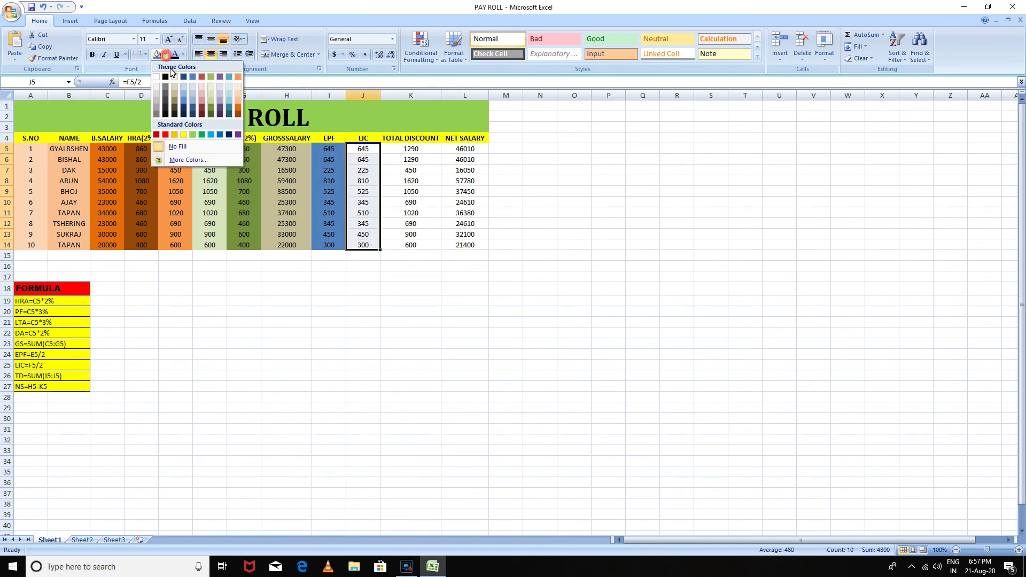
left_click(202, 102)
Step: Fill the TOTAL DISCOUNT cells K5:K14 with aqua and the NET SALARY cells L5:L14 with light blue
left_click_drag(403, 152, 407, 249)
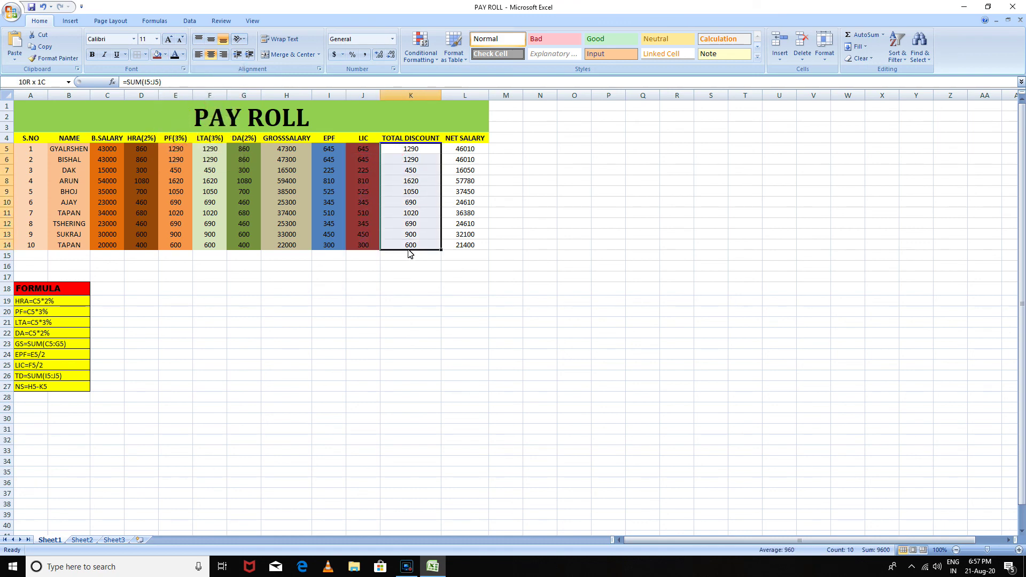
left_click(165, 55)
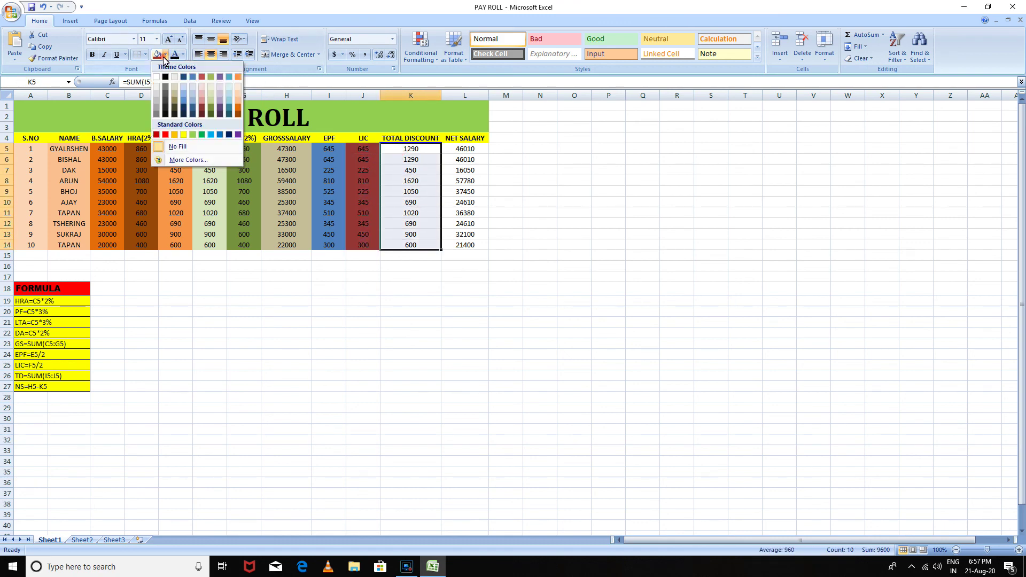
left_click(232, 77)
left_click_drag(455, 149, 457, 253)
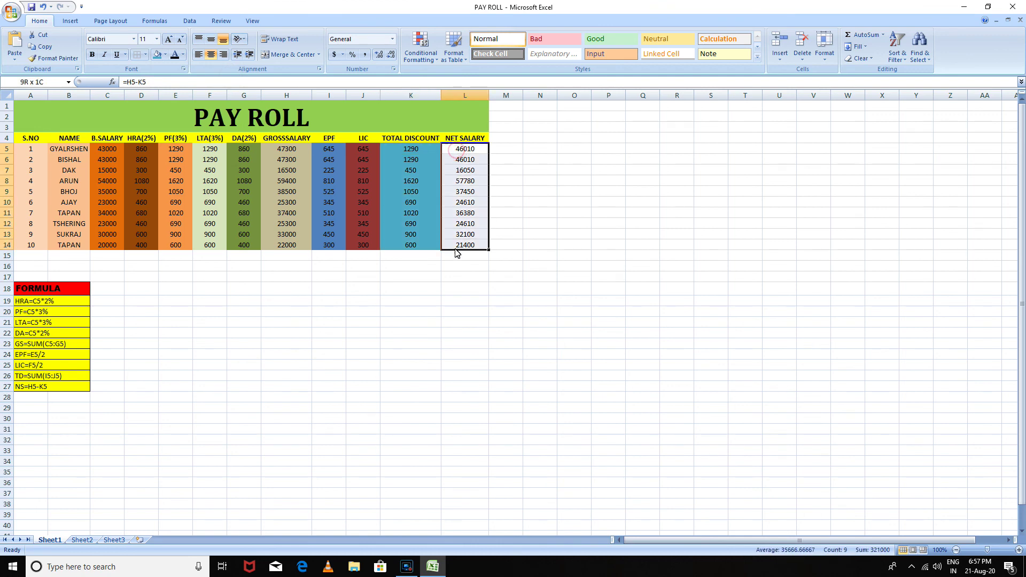
left_click(165, 54)
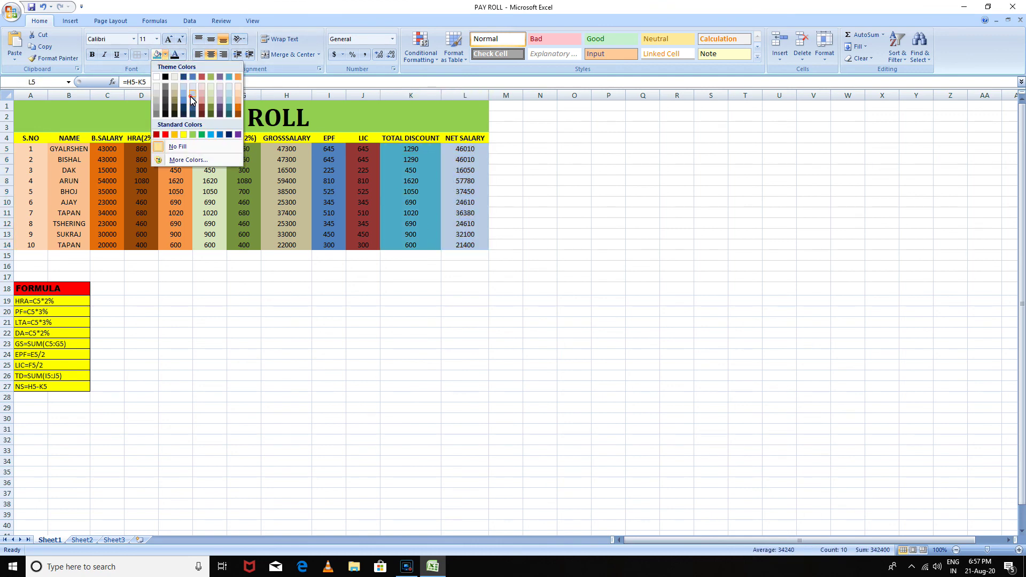
left_click(191, 97)
left_click(242, 202)
left_click(484, 244)
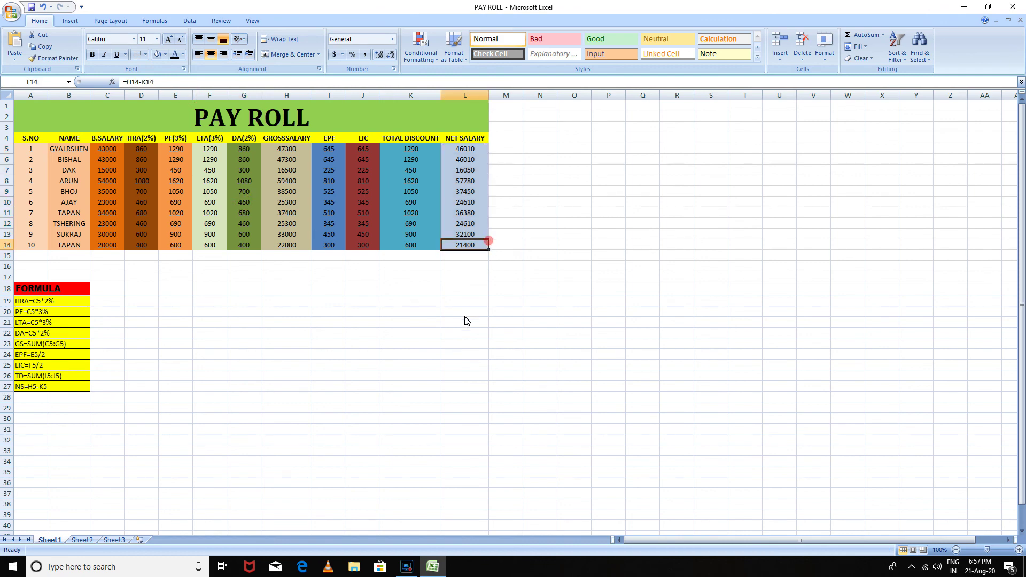
Step: Apply all borders to the whole payroll table A1:L14, including the PAY ROLL title
left_click_drag(101, 129, 103, 251)
left_click(233, 300)
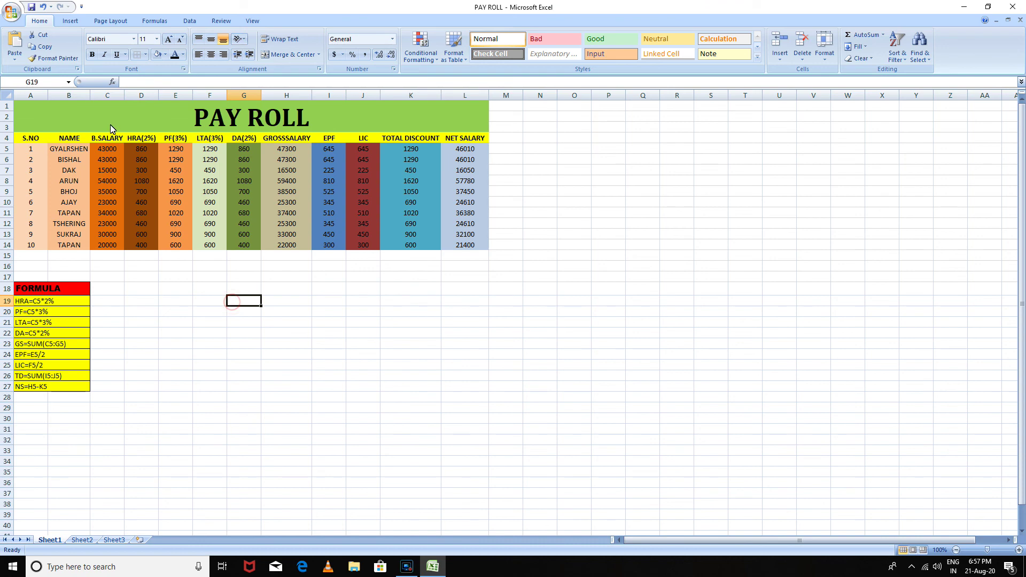
left_click(116, 113)
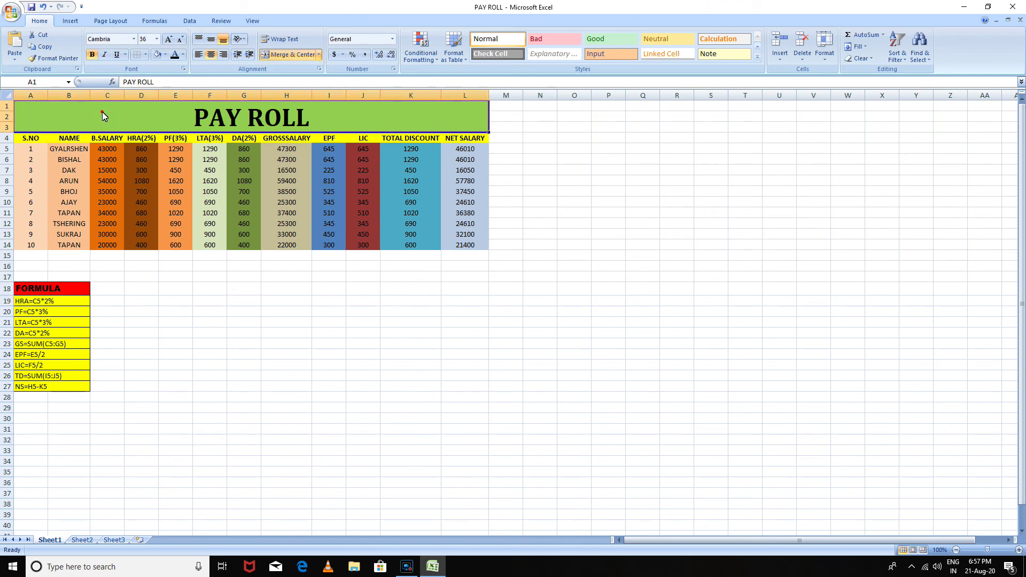
left_click_drag(102, 119, 105, 251)
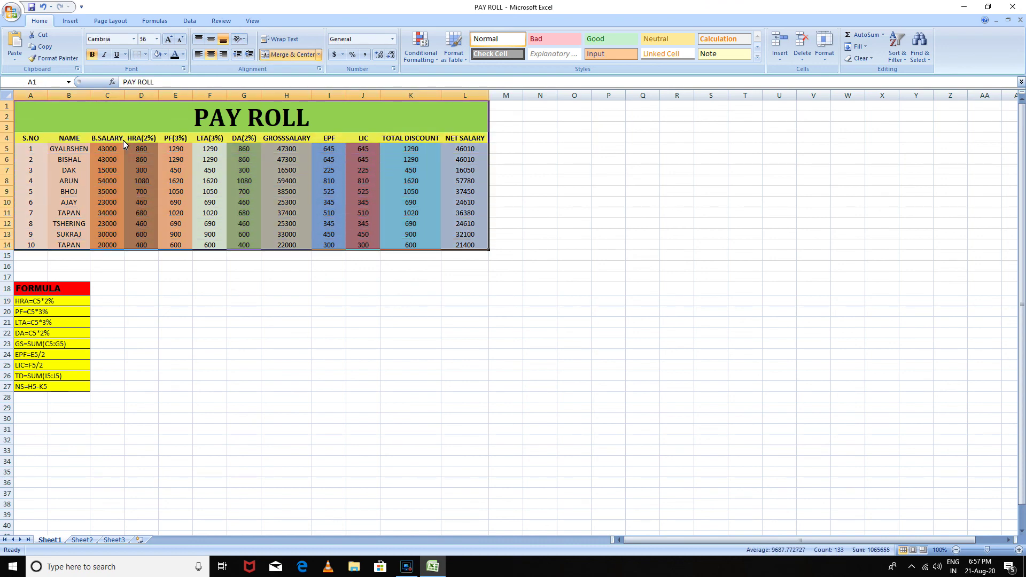
left_click(148, 57)
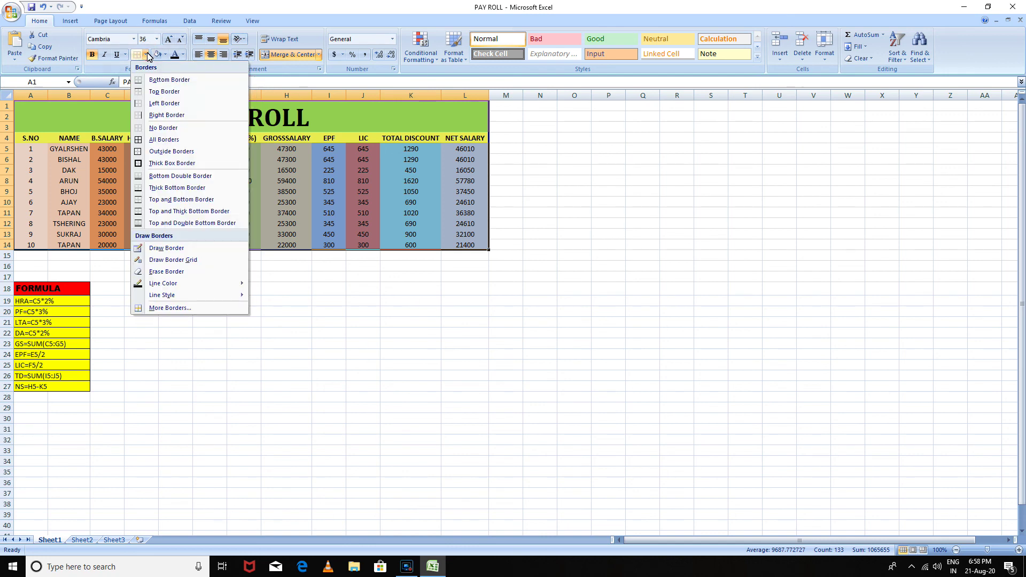
left_click(167, 141)
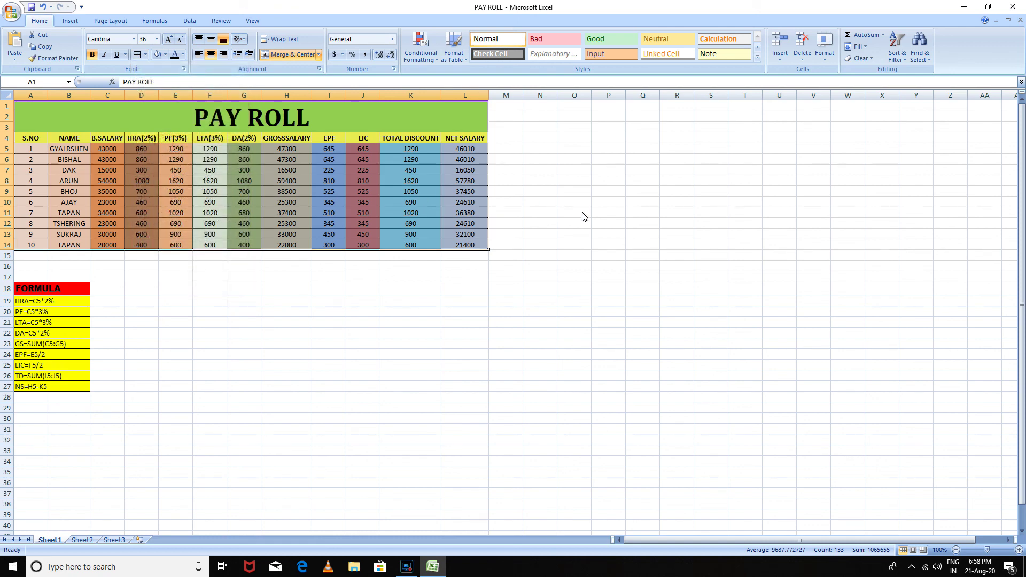
left_click(641, 256)
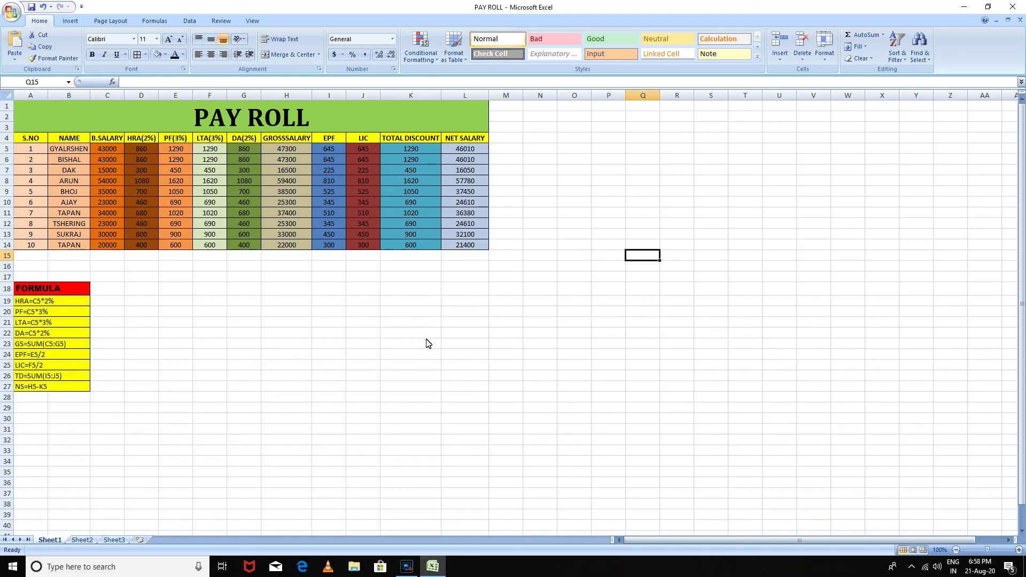
left_click(407, 569)
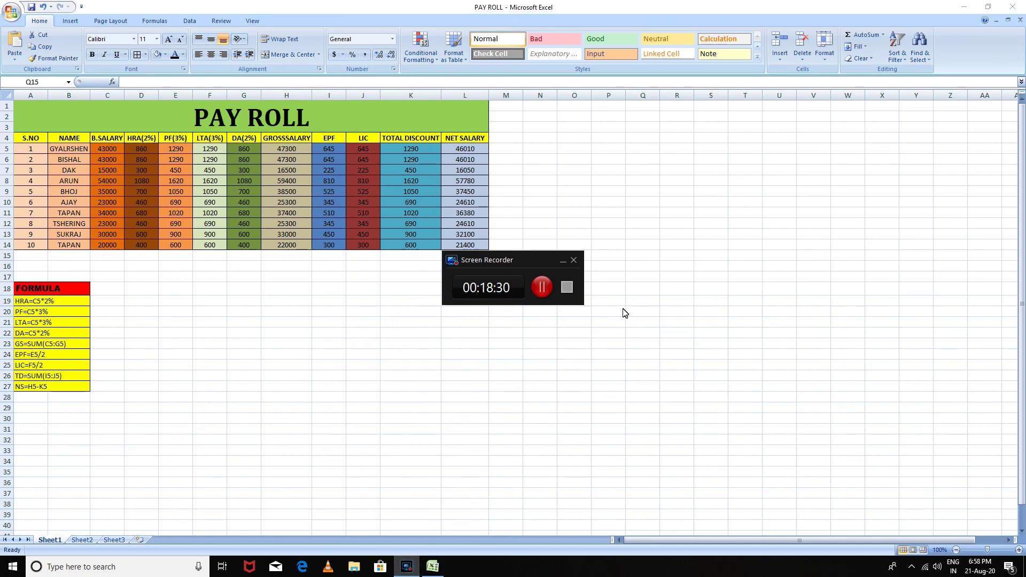